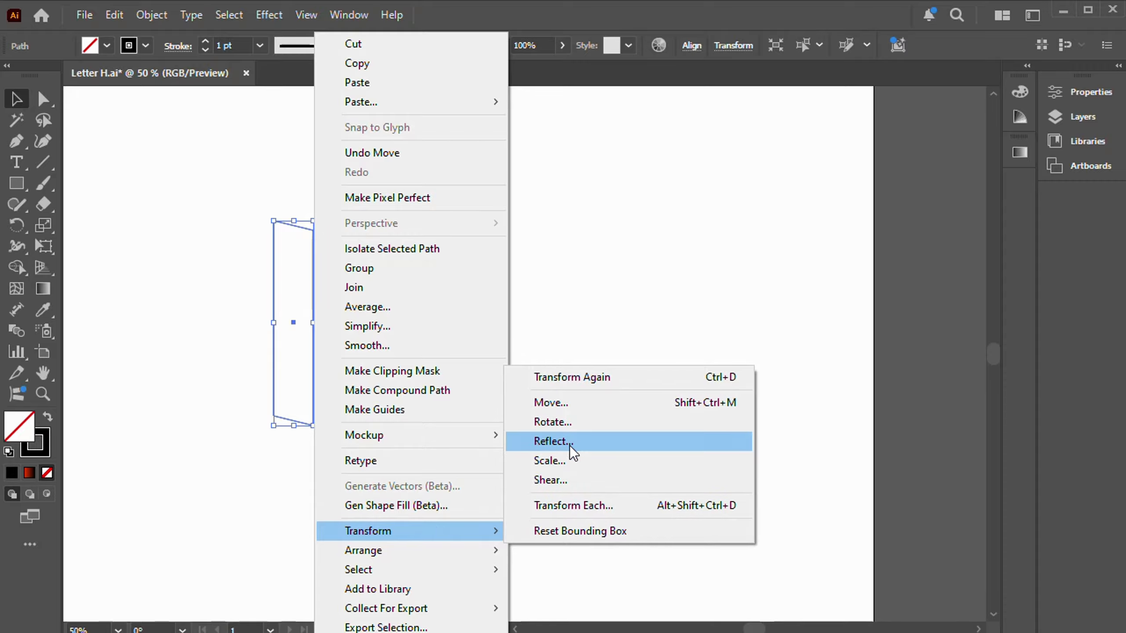
- Reflect a copy of the slanted panel across the vertical axis and move it flush against the original's right edge
{"action": "left_click", "coordinate": [570, 442]}
{"action": "left_click", "coordinate": [700, 294]}
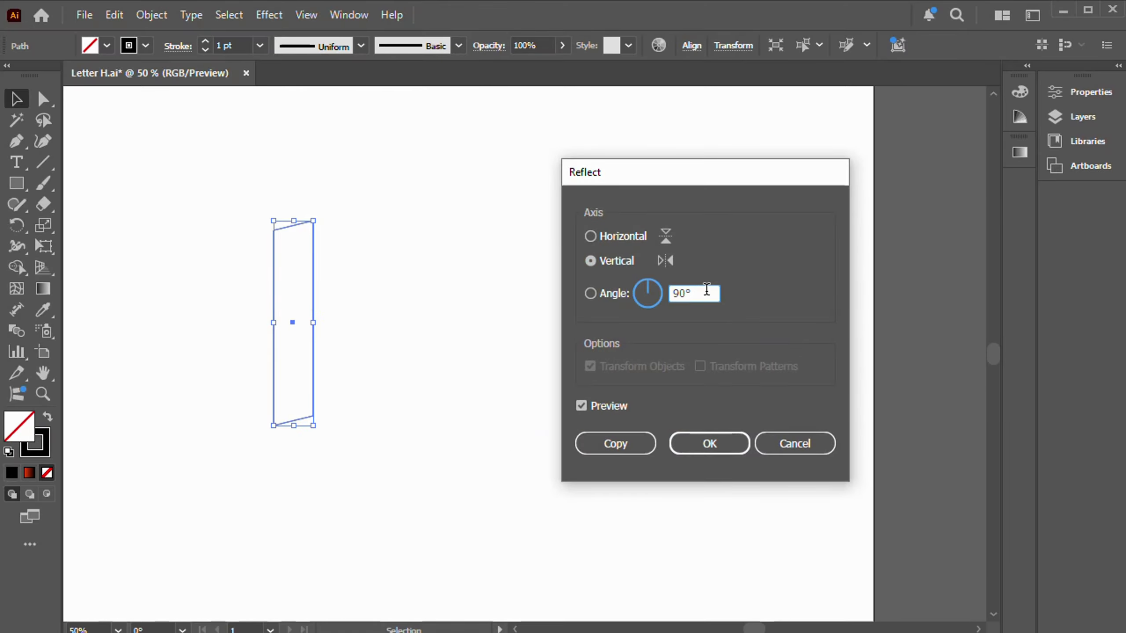
{"action": "left_click", "coordinate": [616, 442]}
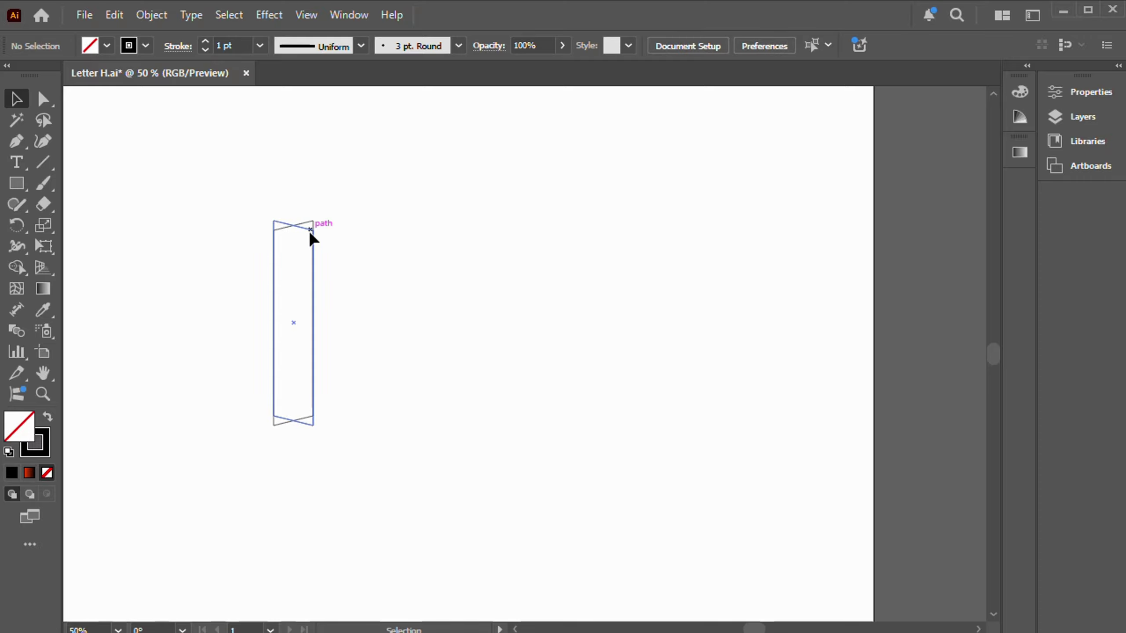
{"action": "left_click_drag", "start_coordinate": [311, 227], "coordinate": [353, 234]}
{"action": "left_click", "coordinate": [537, 314]}
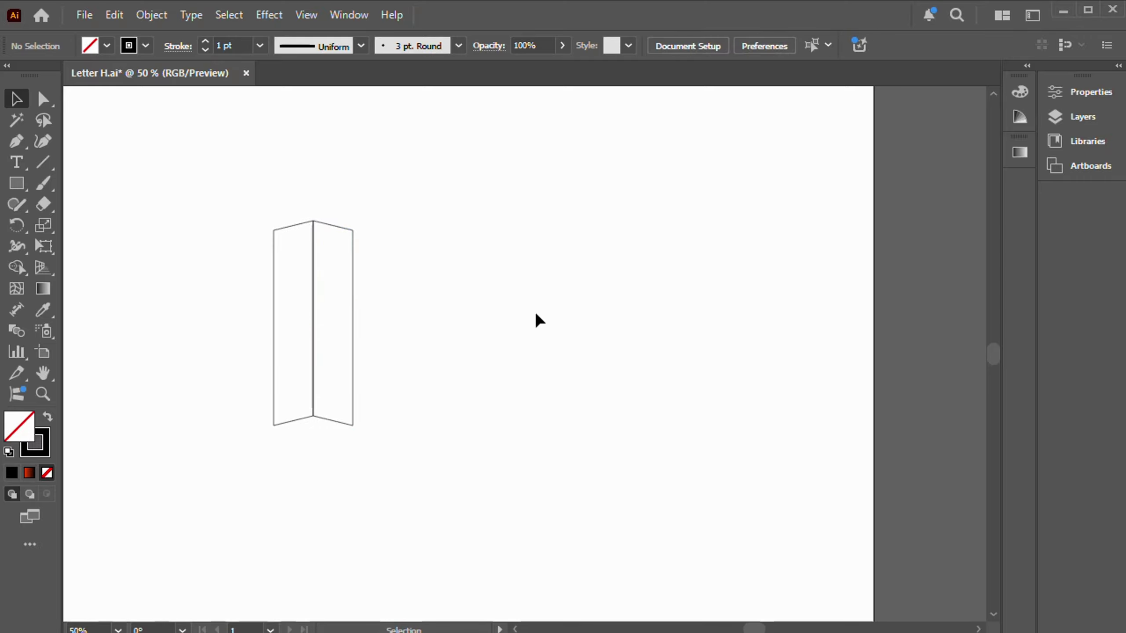
- Group the two adjoining slanted panels into one object
{"action": "left_click_drag", "start_coordinate": [438, 449], "coordinate": [439, 449]}
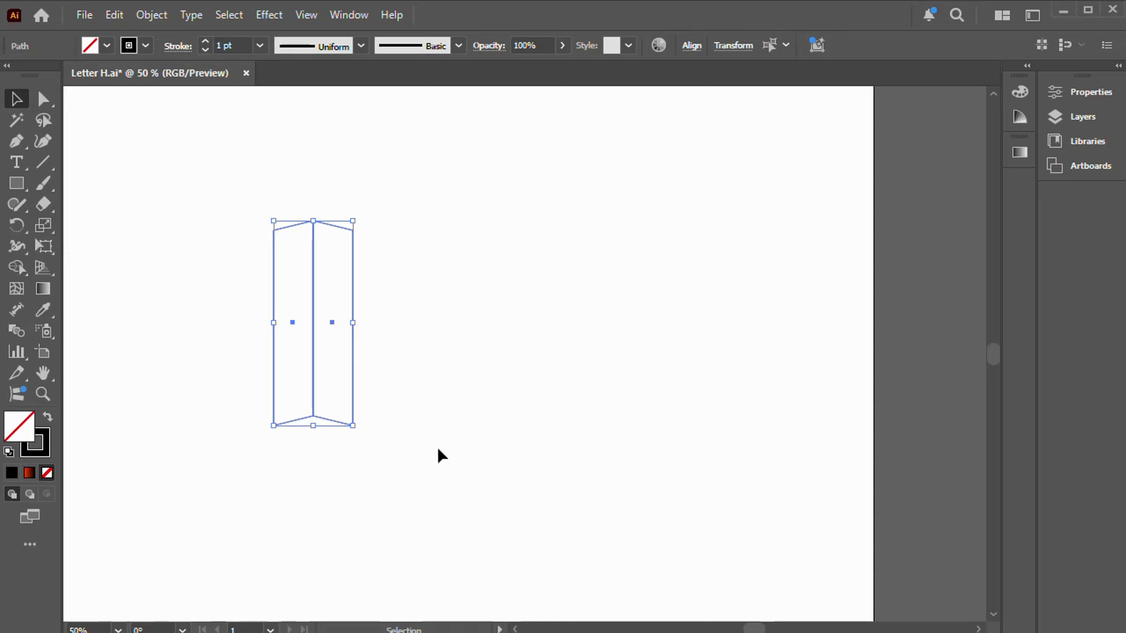
{"action": "left_click", "coordinate": [158, 19]}
{"action": "left_click", "coordinate": [188, 138]}
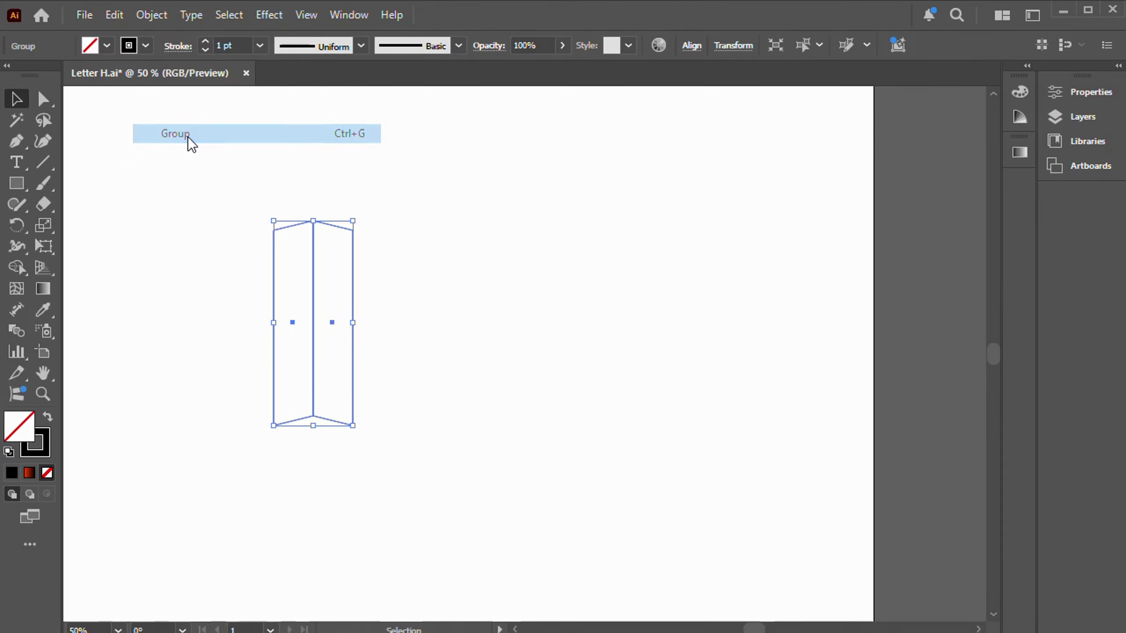
{"action": "left_click", "coordinate": [514, 254]}
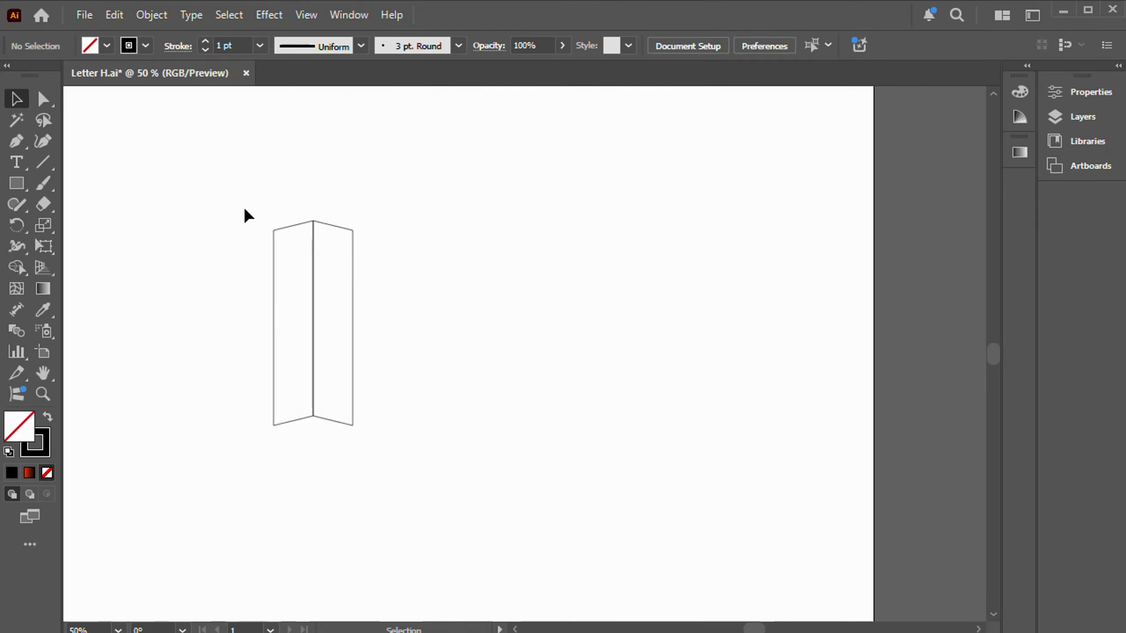
- Reflect a copy of the panel group at a 180° angle and shift it up until its corners meet the original, forming a box
{"action": "left_click_drag", "start_coordinate": [409, 427], "coordinate": [409, 427]}
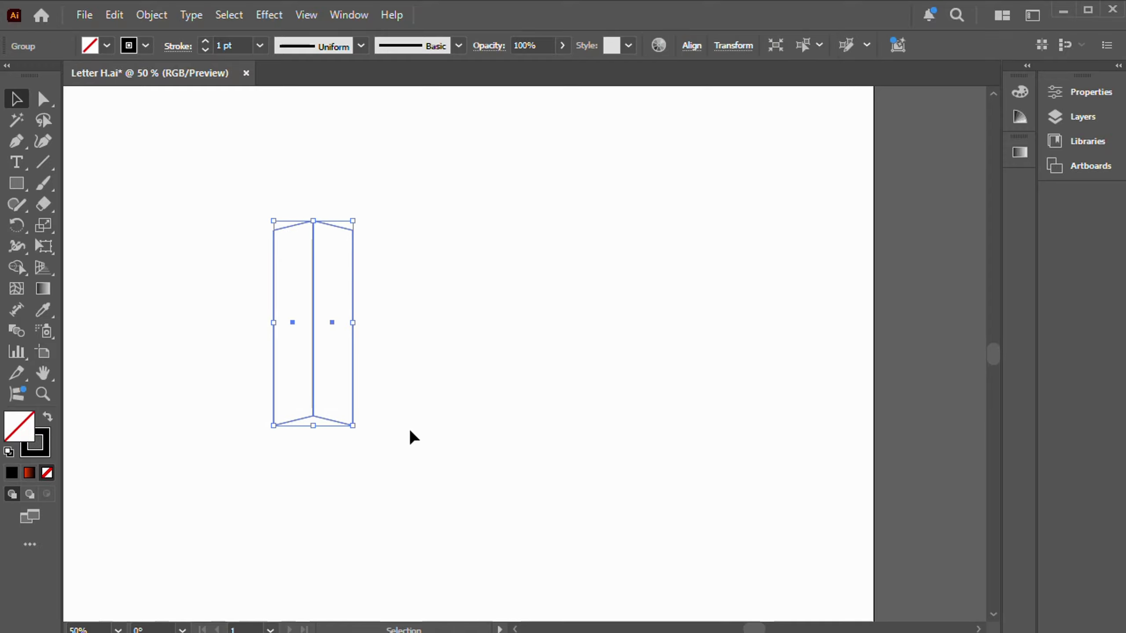
{"action": "right_click", "coordinate": [352, 288]}
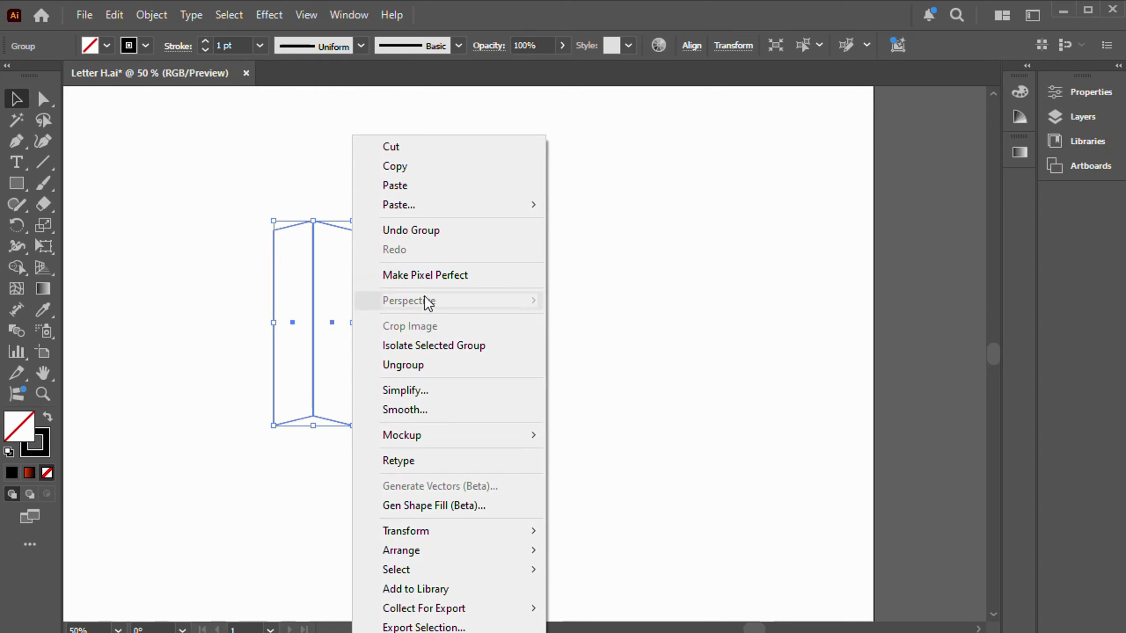
{"action": "mouse_move", "coordinate": [412, 531]}
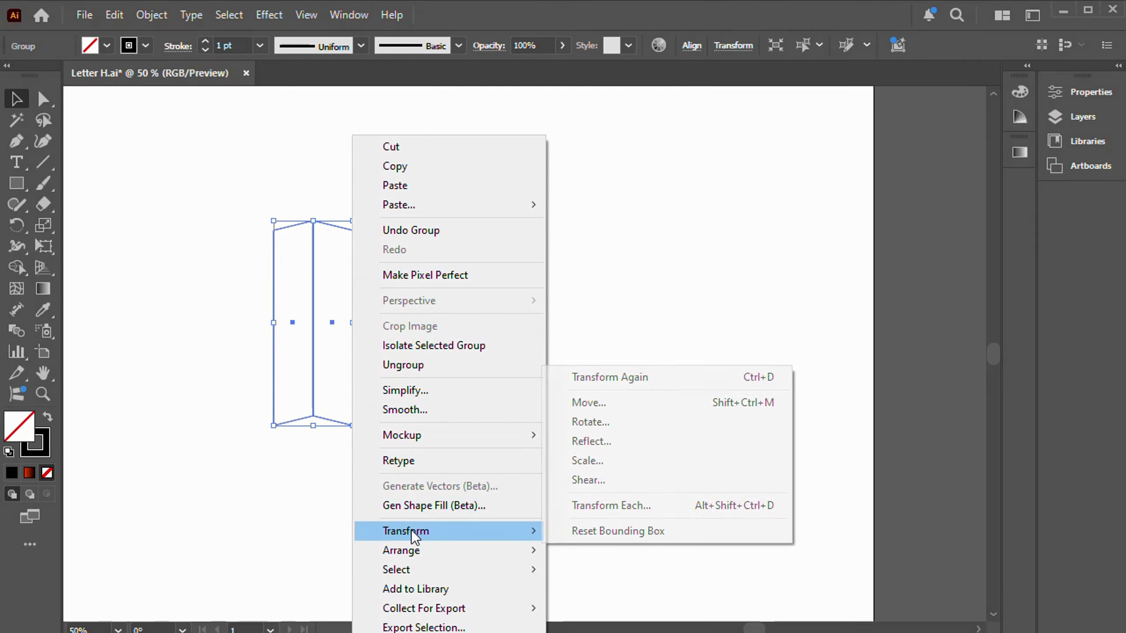
{"action": "left_click", "coordinate": [600, 439]}
{"action": "left_click", "coordinate": [704, 295]}
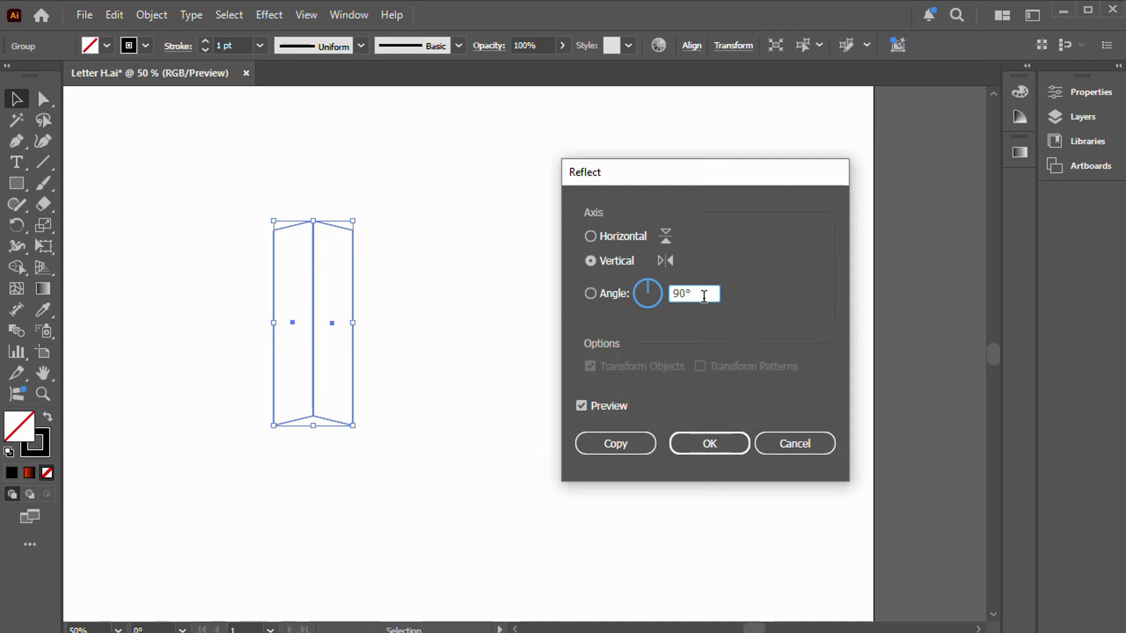
{"action": "key", "text": "BackSpace"}
{"action": "key", "text": "BackSpace"}
{"action": "key", "text": "BackSpace"}
{"action": "type", "text": "180"}
{"action": "left_click", "coordinate": [623, 447]}
{"action": "left_click", "coordinate": [593, 446]}
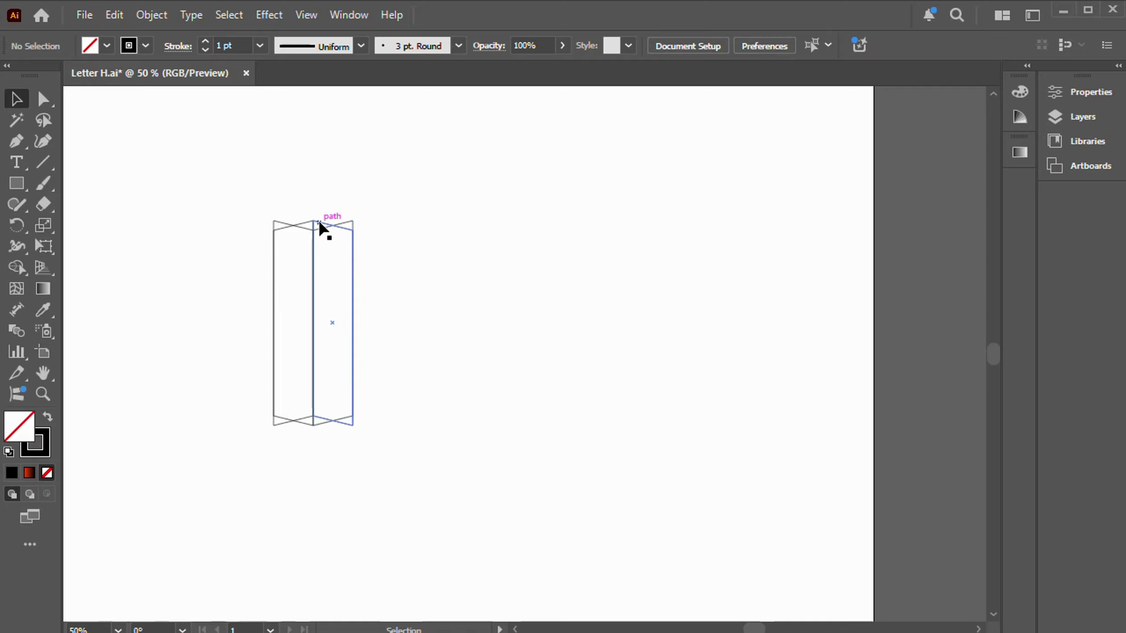
{"action": "left_click_drag", "start_coordinate": [319, 222], "coordinate": [323, 212]}
{"action": "left_click", "coordinate": [561, 290]}
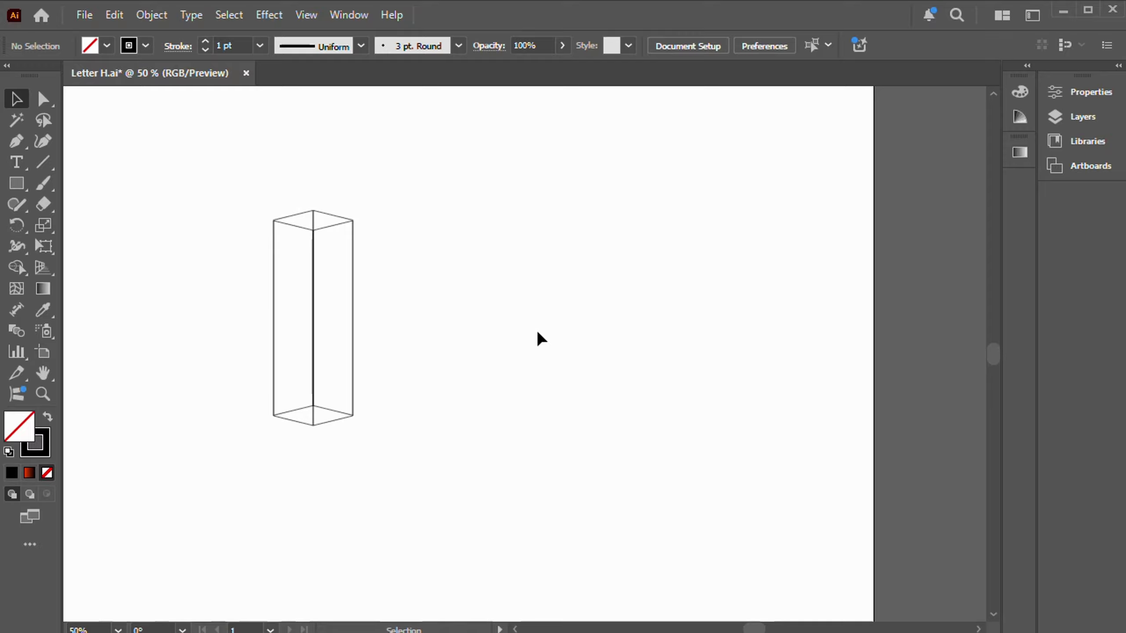
- Merge the box's regions with Shape Builder into a left face, a right face and a single diamond-shaped bottom face
{"action": "left_click_drag", "start_coordinate": [244, 201], "coordinate": [432, 469]}
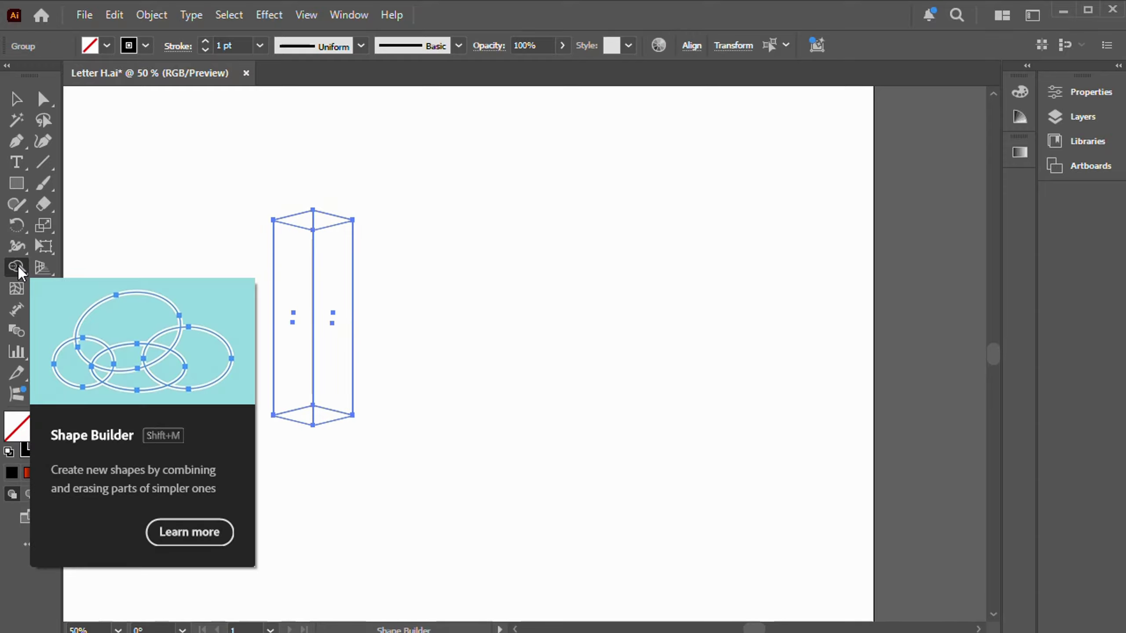
{"action": "left_click", "coordinate": [17, 265]}
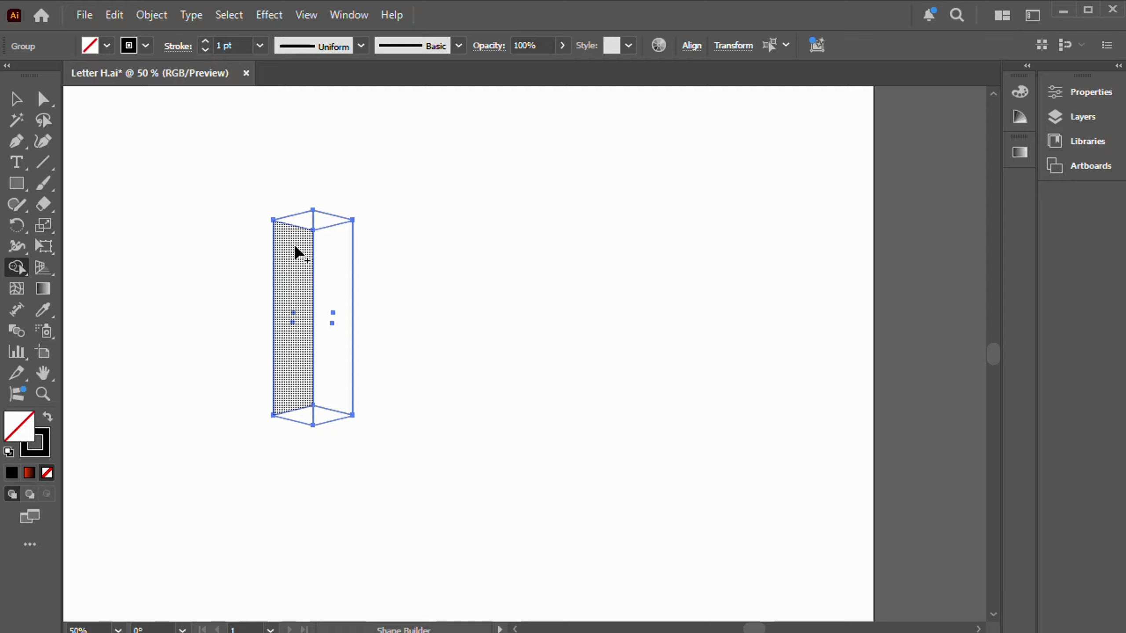
{"action": "mouse_move", "coordinate": [296, 248]}
{"action": "left_mouse_down"}
{"action": "mouse_move", "coordinate": [302, 227]}
{"action": "mouse_move", "coordinate": [332, 235]}
{"action": "left_mouse_up"}
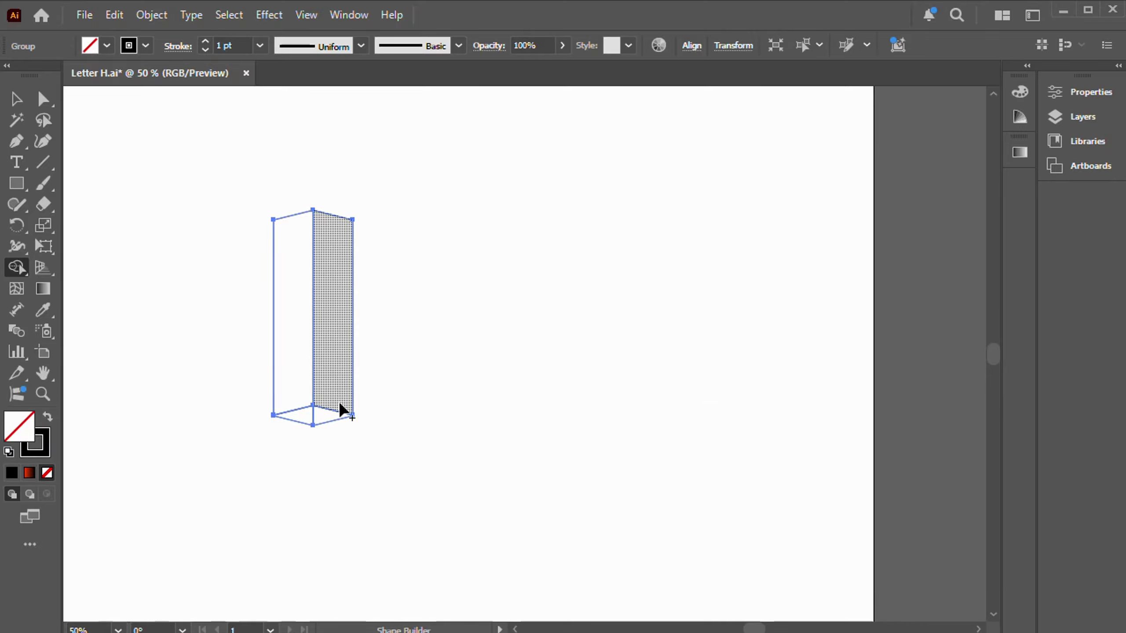
{"action": "left_click_drag", "start_coordinate": [312, 415], "coordinate": [315, 420]}
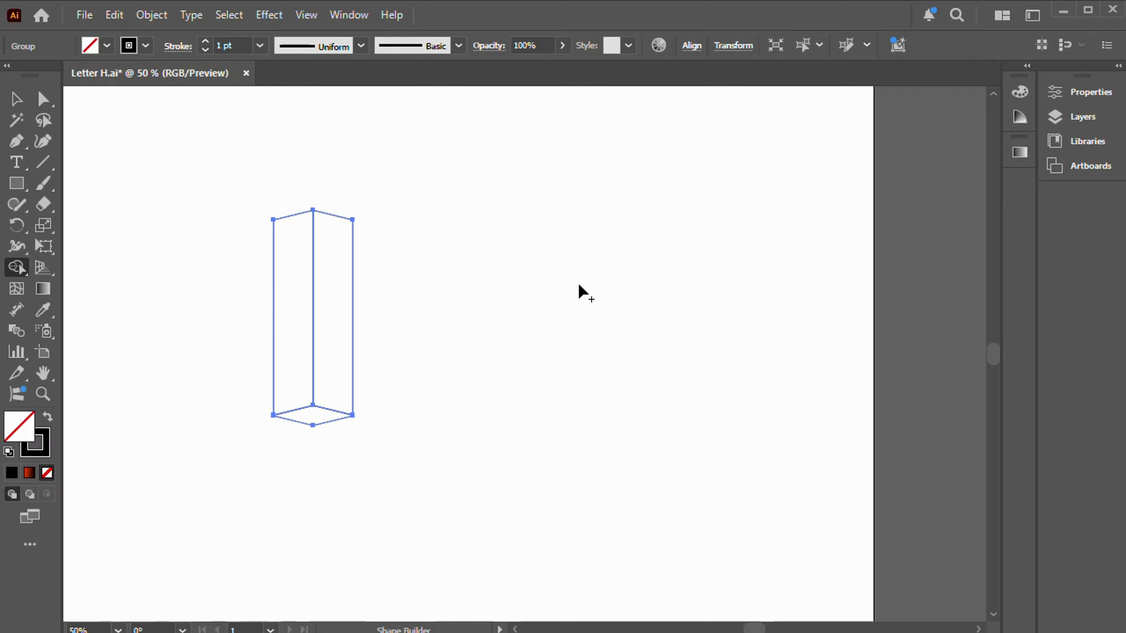
{"action": "left_click", "coordinate": [16, 99]}
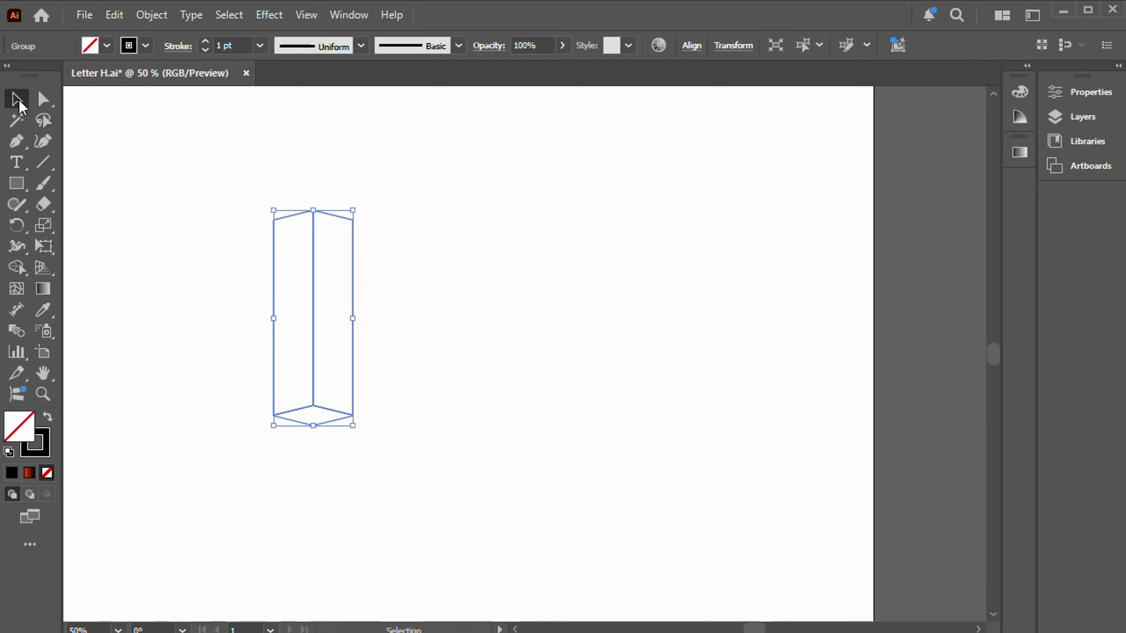
{"action": "left_click", "coordinate": [510, 261]}
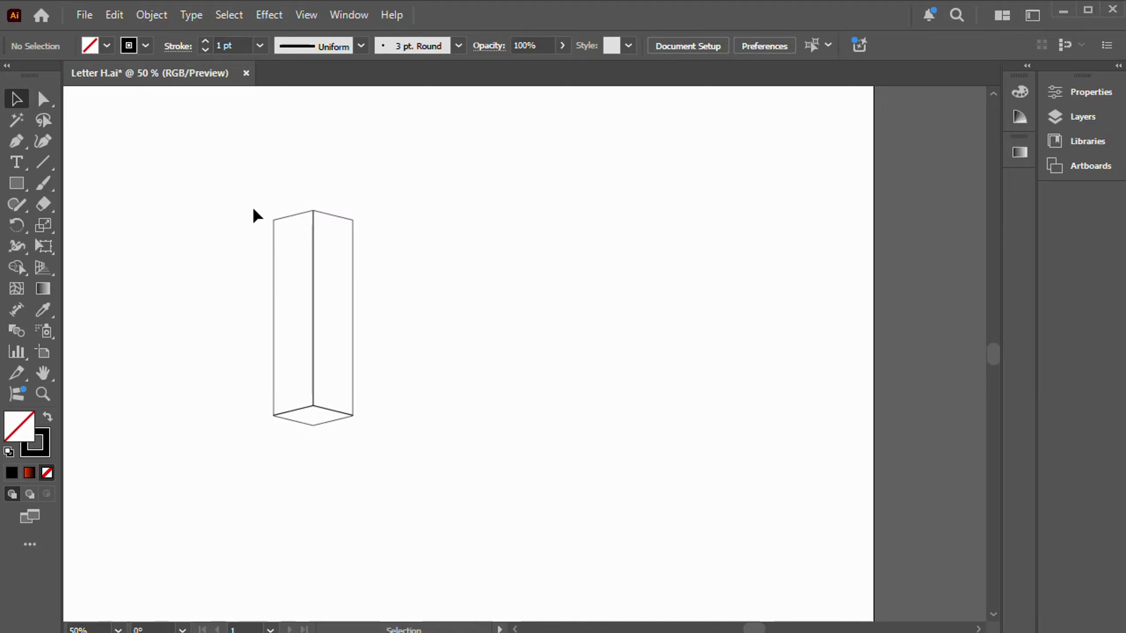
{"action": "left_click_drag", "start_coordinate": [252, 212], "coordinate": [417, 426]}
{"action": "left_click", "coordinate": [152, 16]}
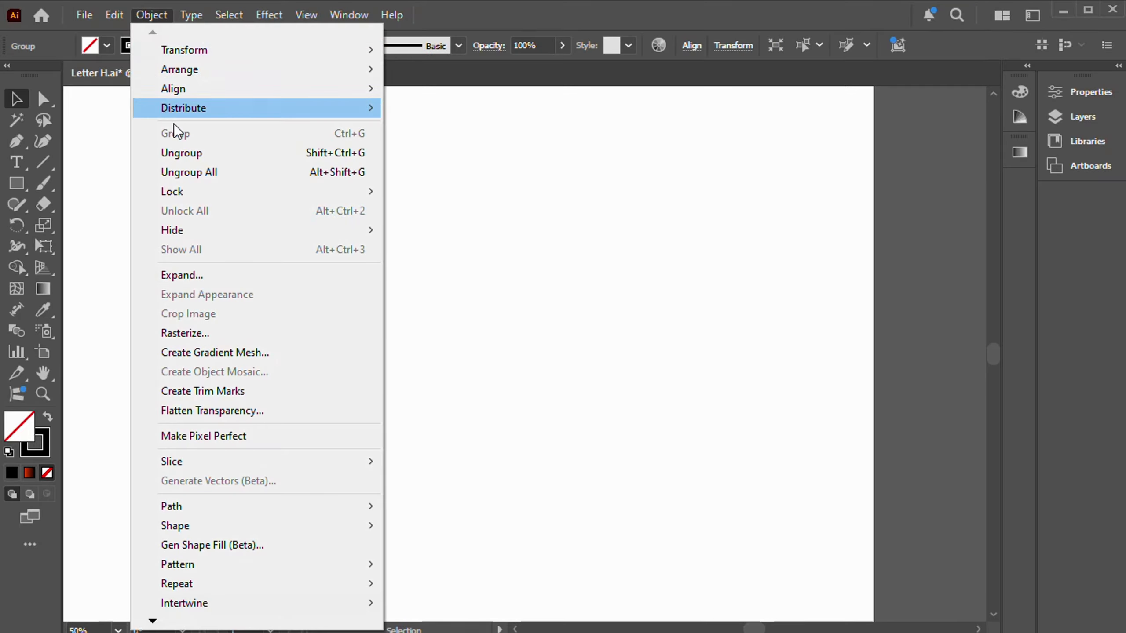
{"action": "left_click", "coordinate": [605, 212]}
- Reflect a copy of the whole column at a 180° angle and move the copy to the left of the original
{"action": "left_click_drag", "start_coordinate": [233, 183], "coordinate": [425, 423]}
{"action": "right_click", "coordinate": [354, 283]}
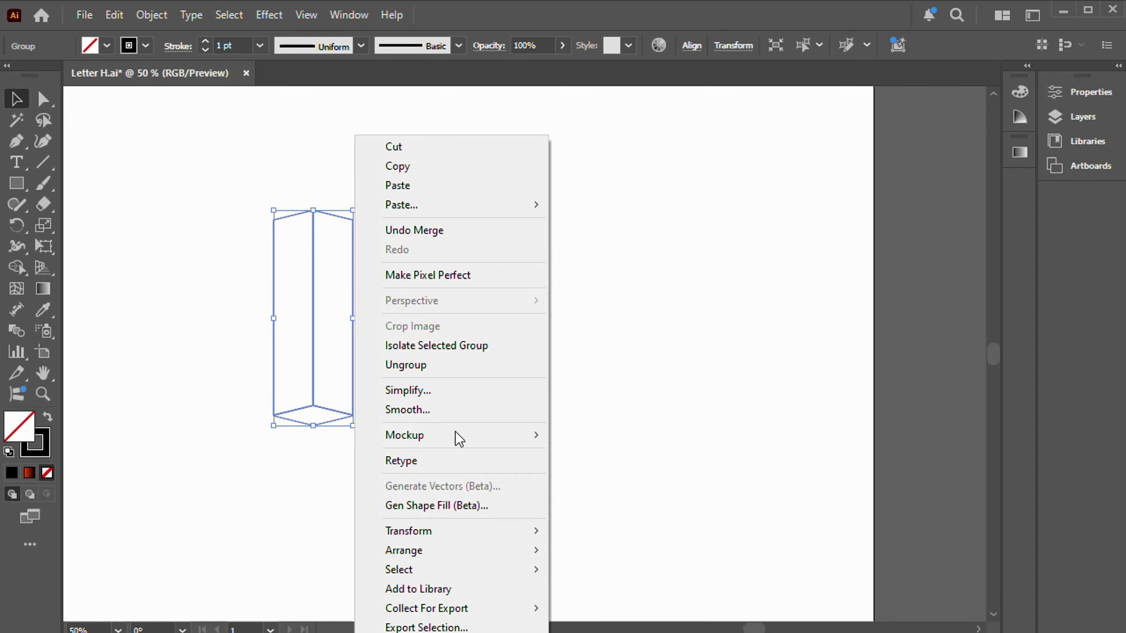
{"action": "mouse_move", "coordinate": [436, 534]}
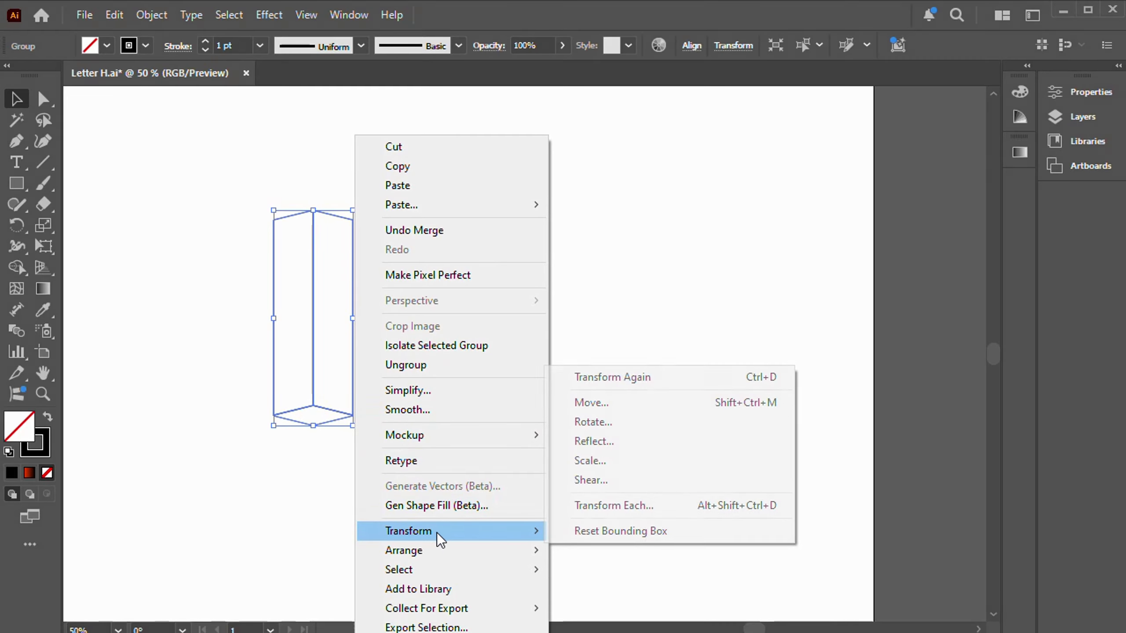
{"action": "left_click", "coordinate": [616, 446]}
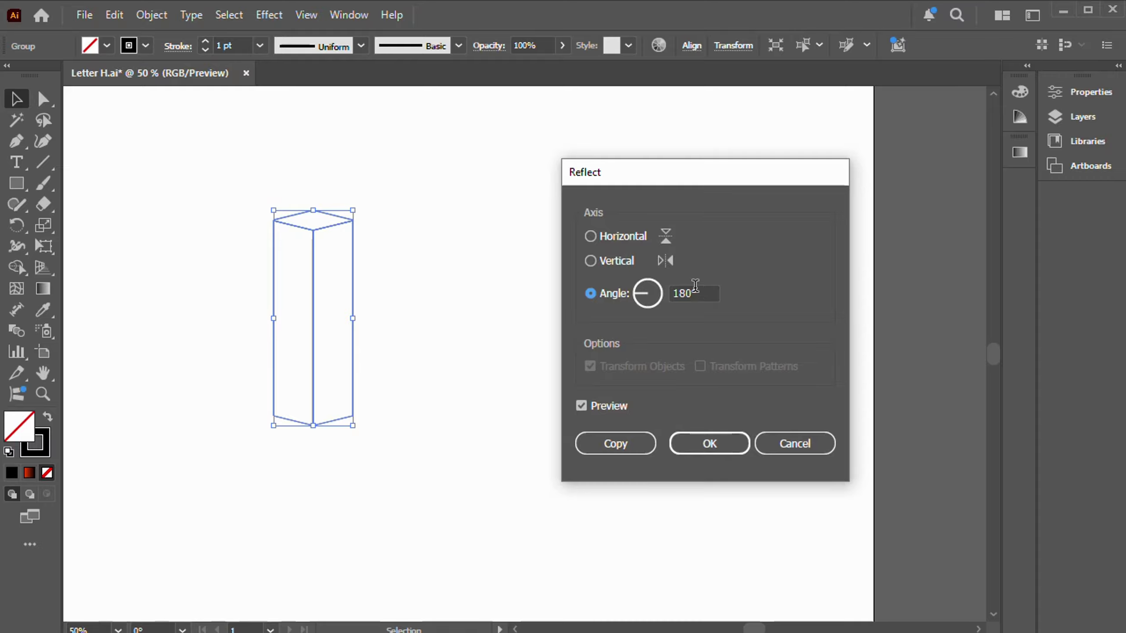
{"action": "left_click", "coordinate": [623, 442]}
{"action": "left_click", "coordinate": [410, 272]}
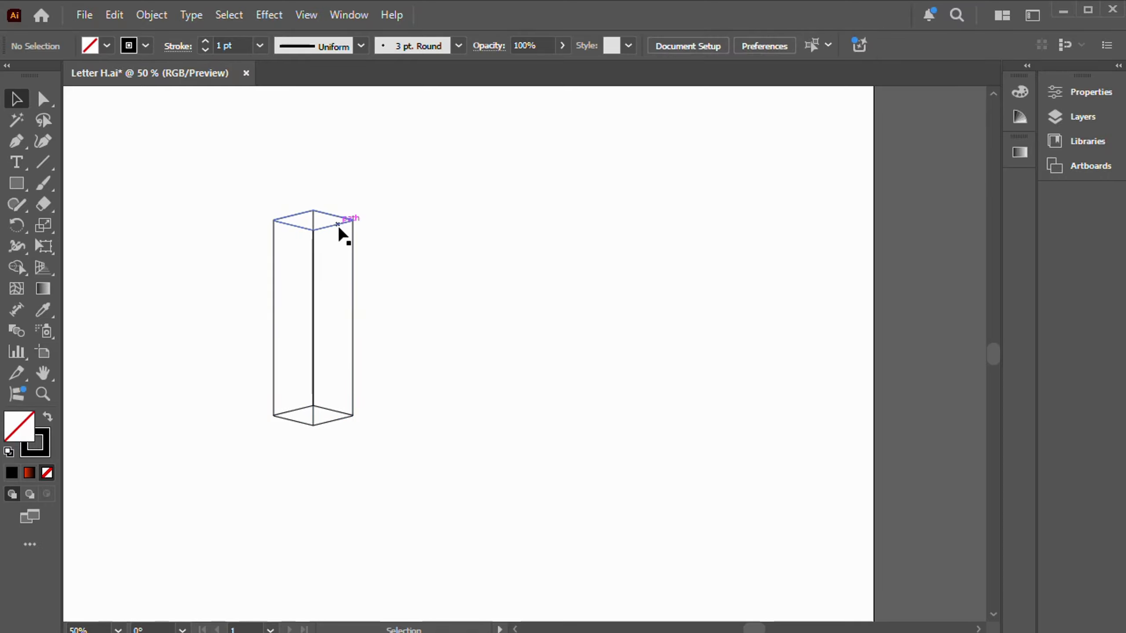
{"action": "left_click_drag", "start_coordinate": [337, 220], "coordinate": [200, 227]}
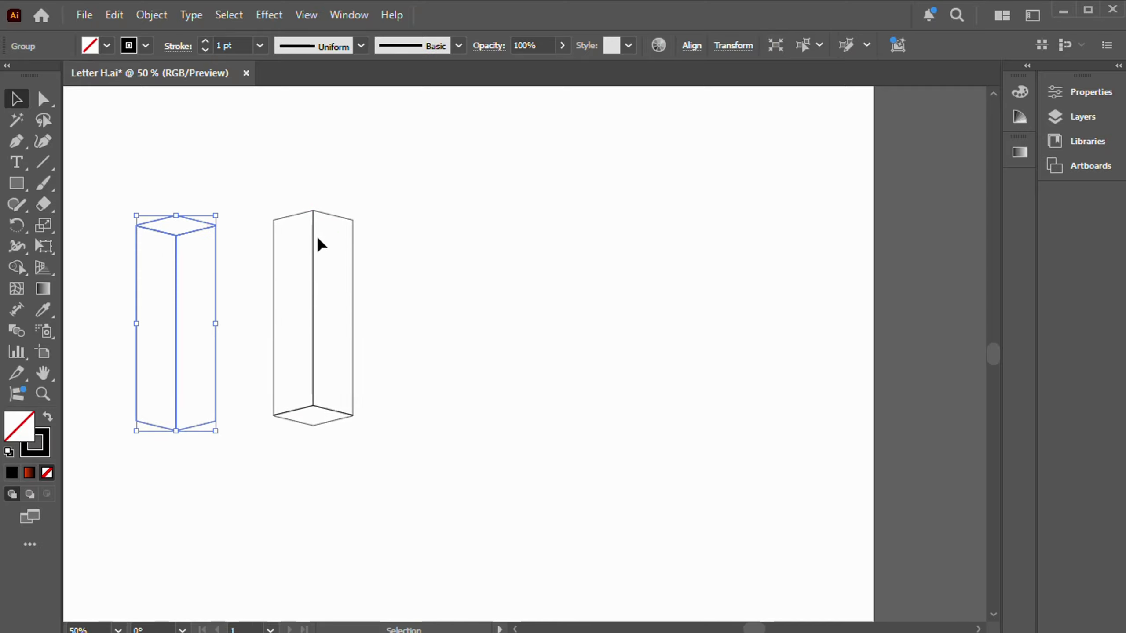
- Reposition the two columns side by side toward the artboard's middle, with their tops and bottoms level
{"action": "left_click_drag", "start_coordinate": [313, 243], "coordinate": [503, 243]}
{"action": "left_click_drag", "start_coordinate": [217, 275], "coordinate": [367, 269]}
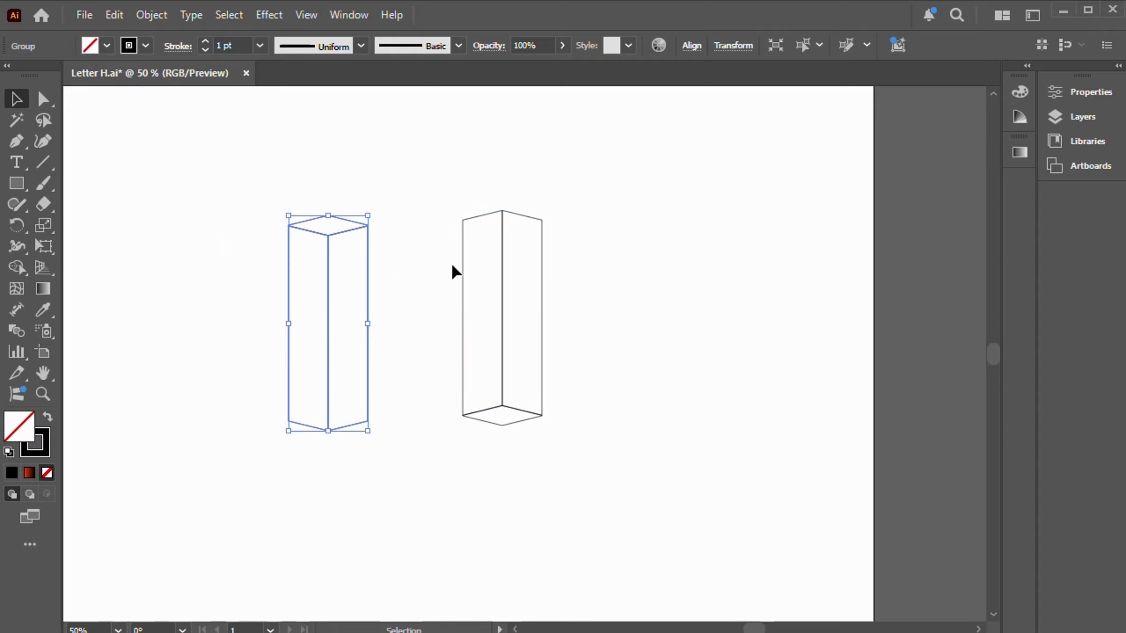
{"action": "left_click_drag", "start_coordinate": [498, 258], "coordinate": [503, 267]}
{"action": "left_click", "coordinate": [209, 243]}
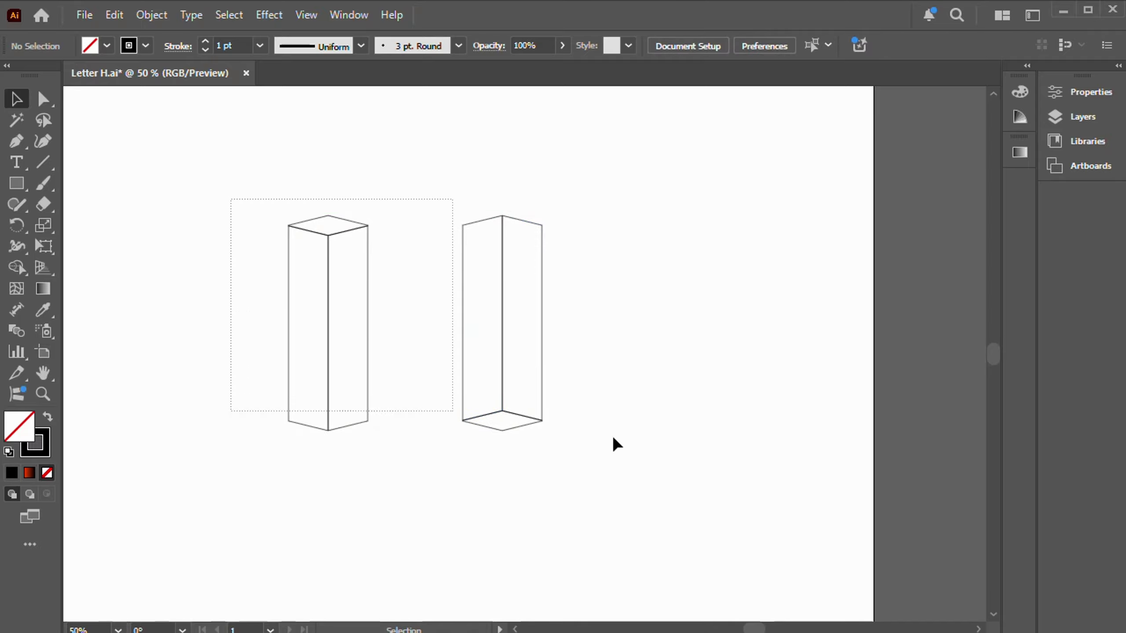
{"action": "left_click_drag", "start_coordinate": [614, 439], "coordinate": [650, 439]}
{"action": "left_click", "coordinate": [684, 321]}
- Move the right column slightly closer to the left column, keeping both level
{"action": "left_click", "coordinate": [500, 266]}
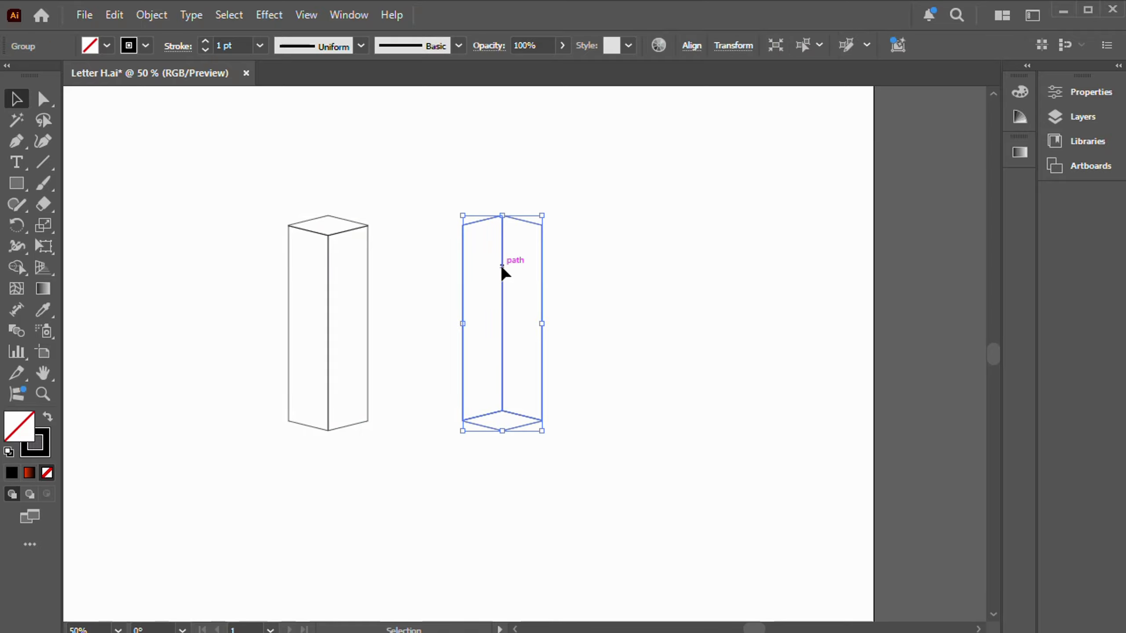
{"action": "left_click", "coordinate": [302, 165]}
{"action": "left_click", "coordinate": [17, 183]}
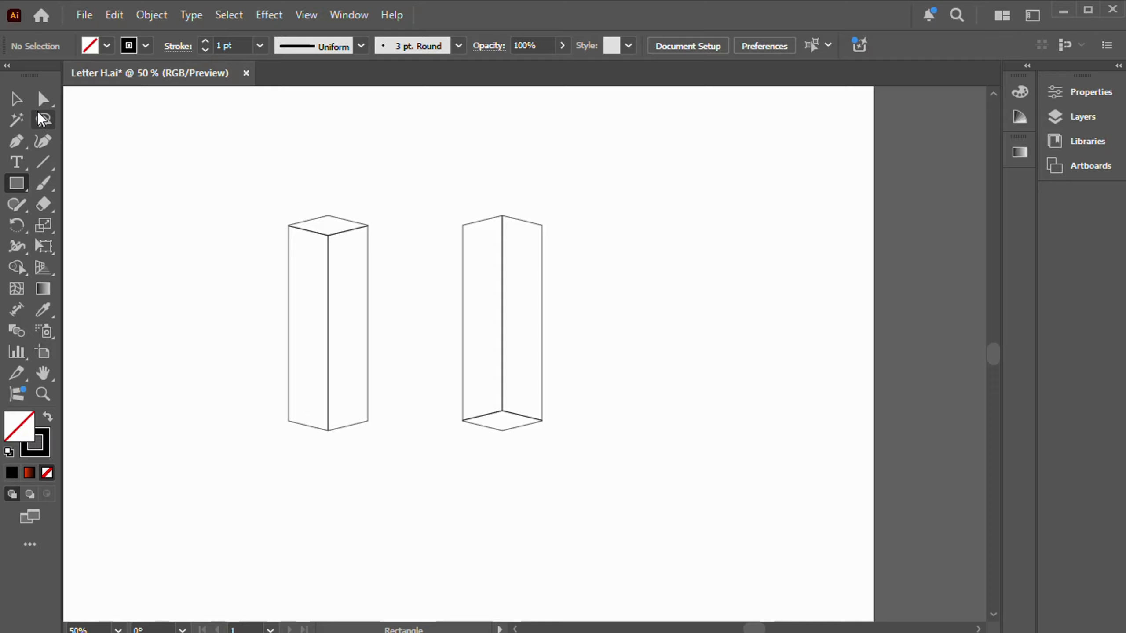
{"action": "left_click", "coordinate": [17, 98]}
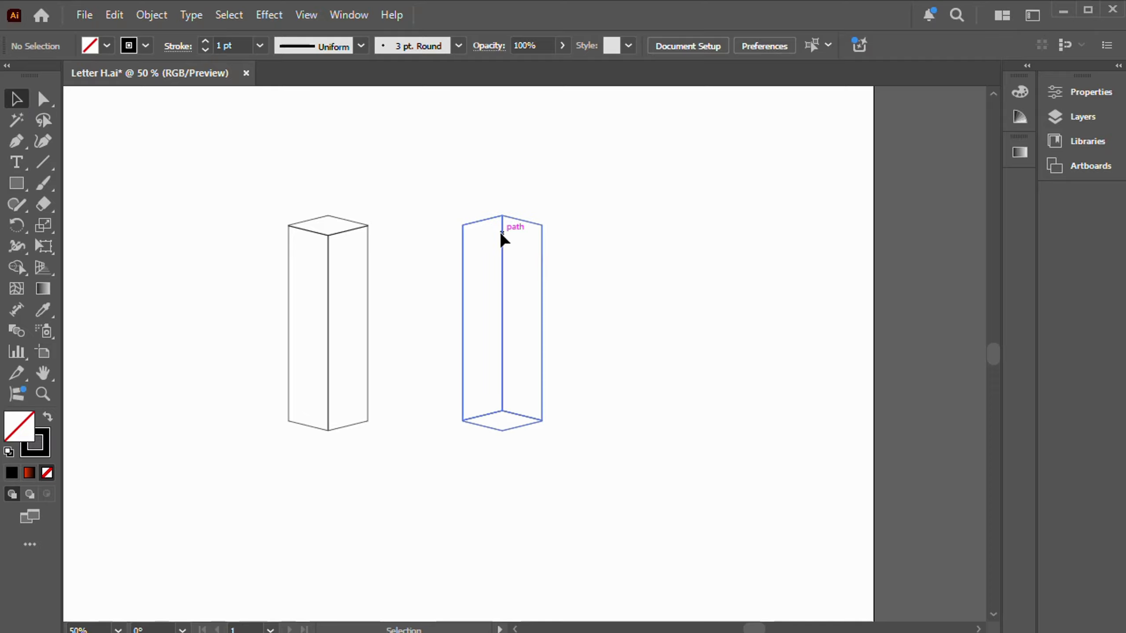
{"action": "left_click_drag", "start_coordinate": [501, 232], "coordinate": [485, 239]}
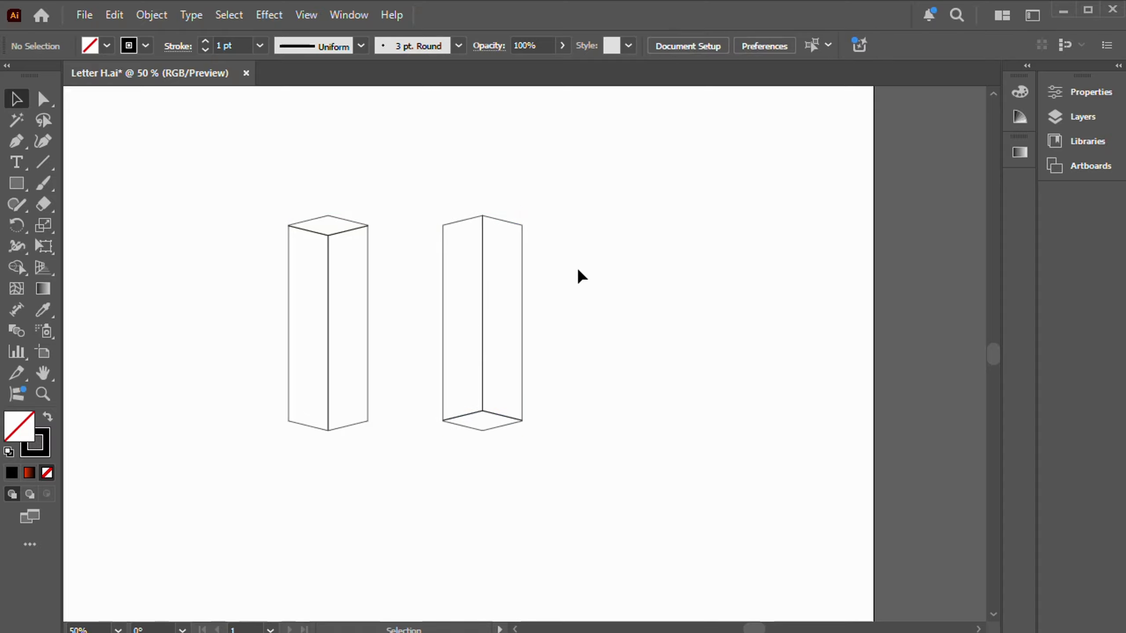
{"action": "left_click_drag", "start_coordinate": [674, 462], "coordinate": [674, 460]}
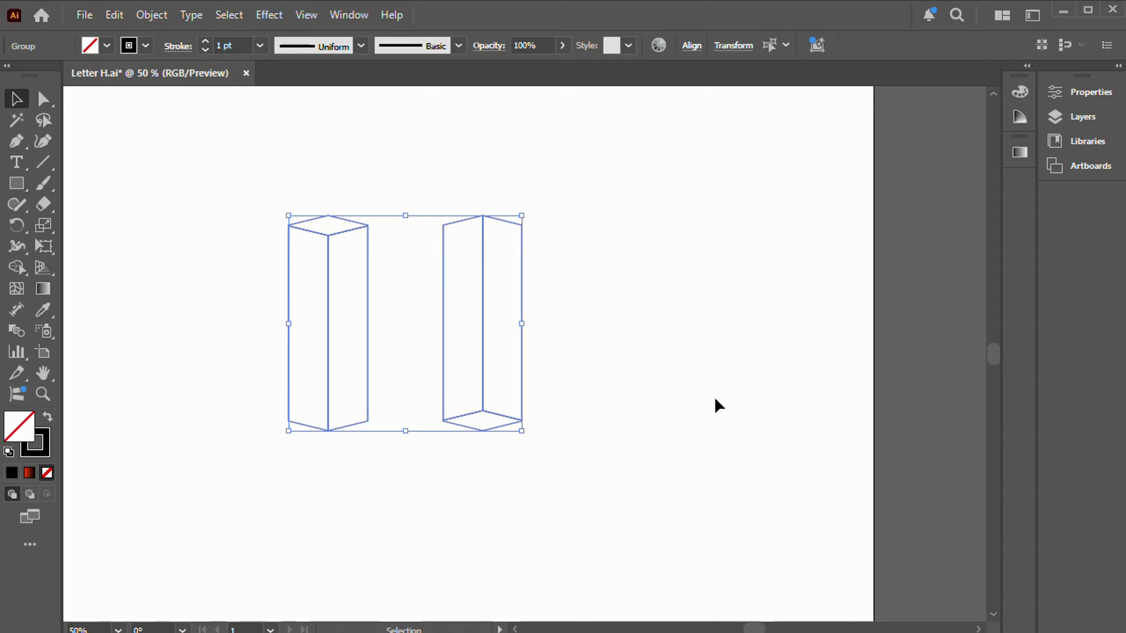
{"action": "left_click", "coordinate": [675, 311]}
- Draw a thin horizontal rectangle spanning the gap between the two columns, above mid-height, as the H's crossbar
{"action": "left_click", "coordinate": [16, 183]}
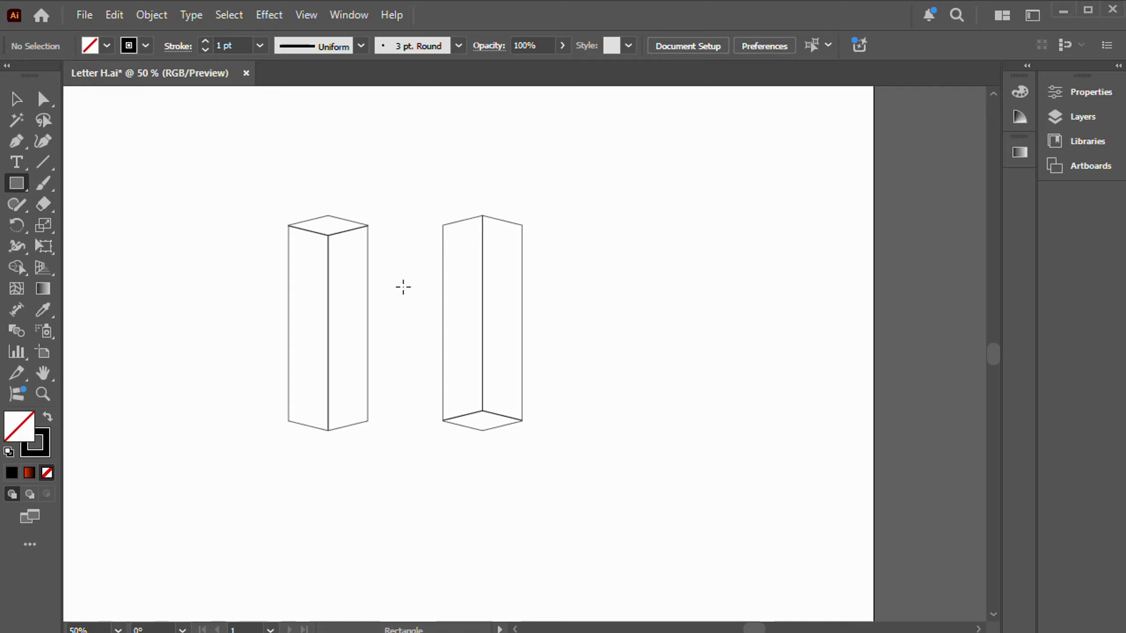
{"action": "left_click_drag", "start_coordinate": [368, 275], "coordinate": [442, 300]}
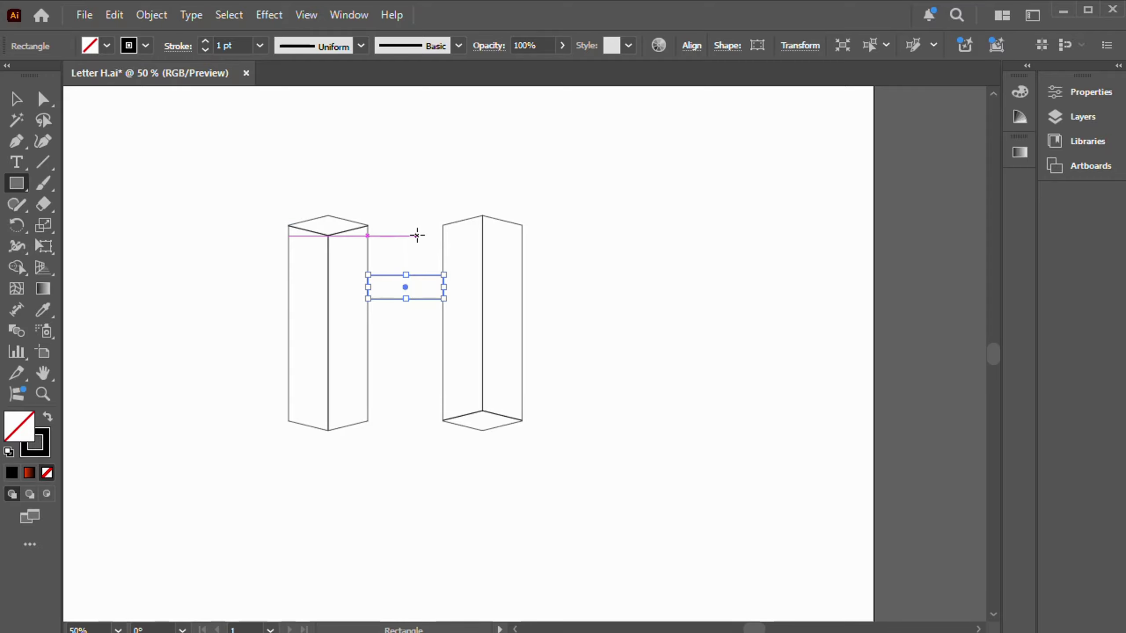
{"action": "left_click", "coordinate": [16, 98]}
{"action": "left_click", "coordinate": [245, 134]}
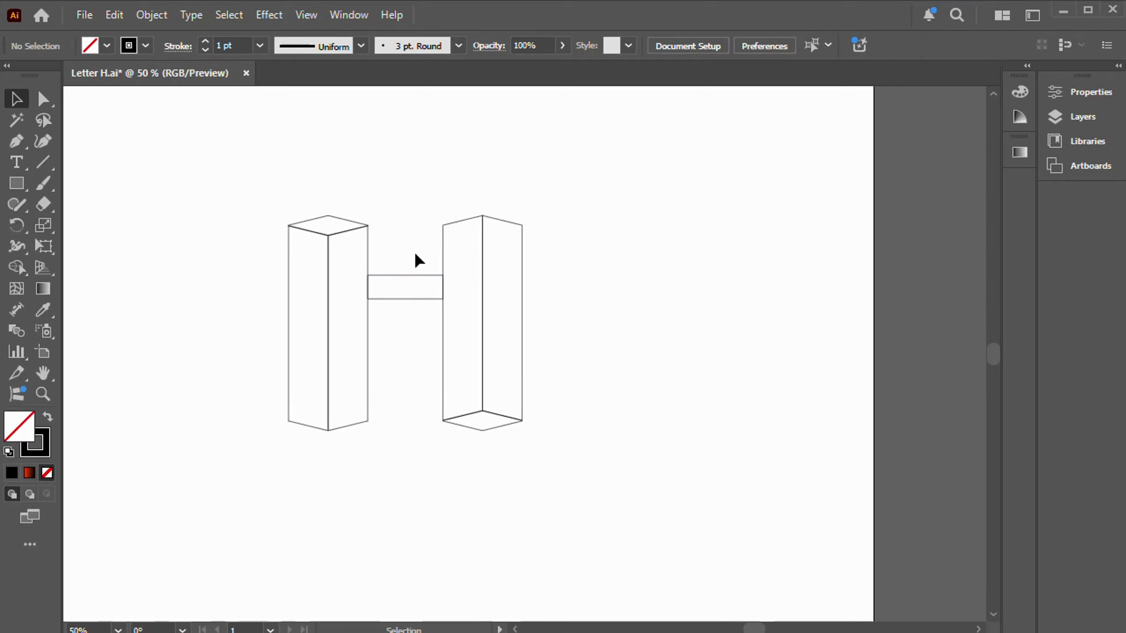
- Duplicate the crossbar rectangle in front of itself and stack the two bars directly on each other at the columns' mid-height
{"action": "left_click", "coordinate": [410, 299]}
{"action": "left_click", "coordinate": [120, 21]}
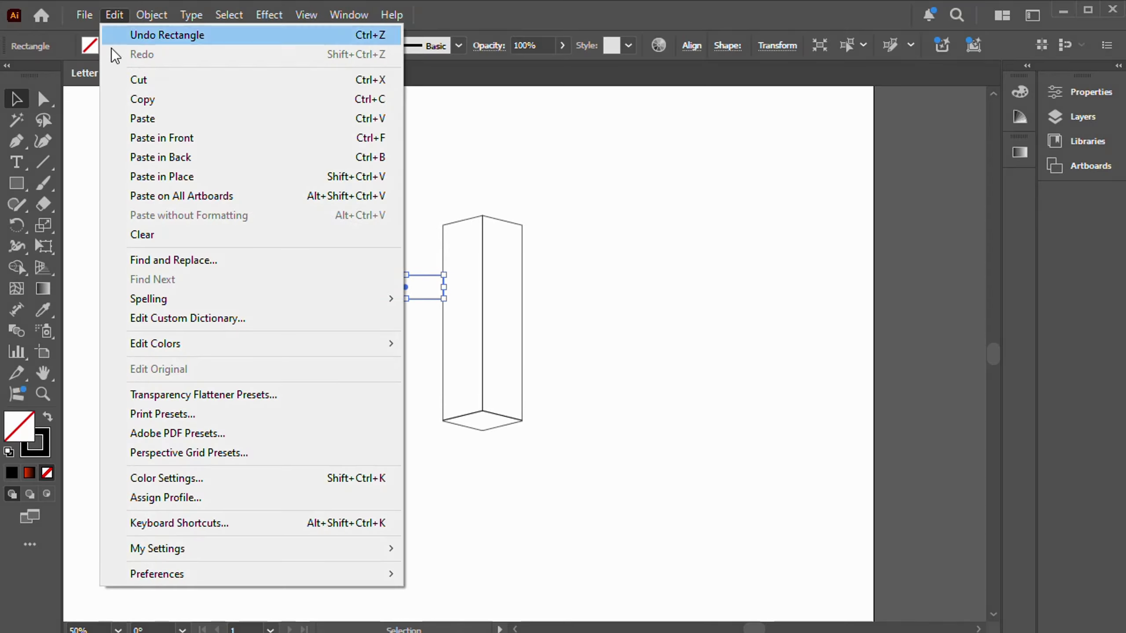
{"action": "left_click", "coordinate": [146, 99]}
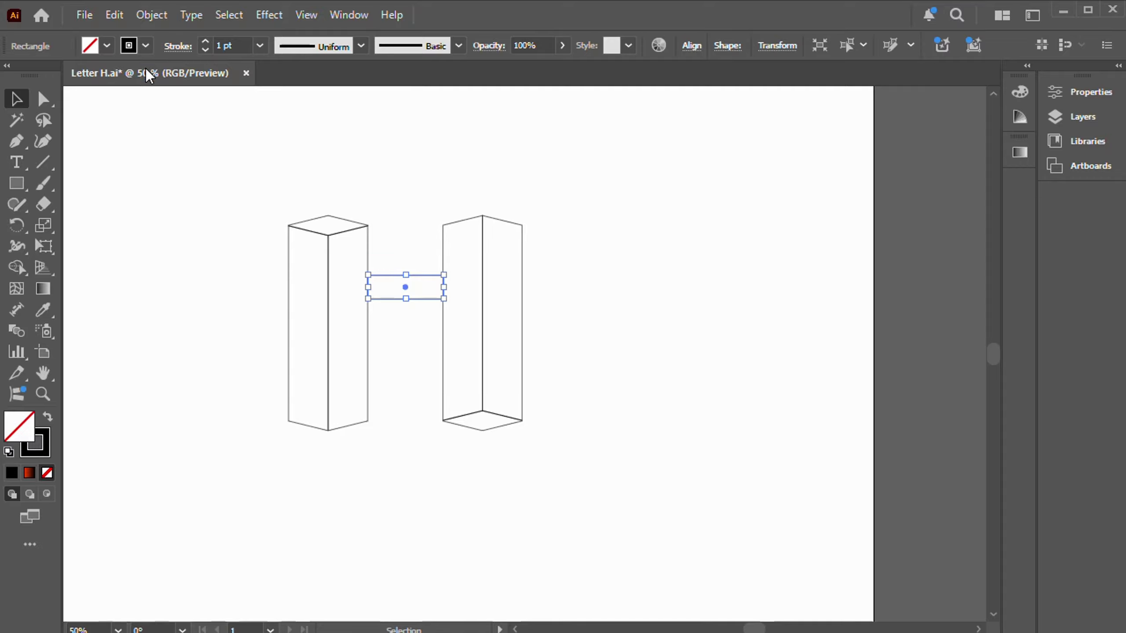
{"action": "left_click", "coordinate": [114, 15]}
{"action": "left_click", "coordinate": [158, 137]}
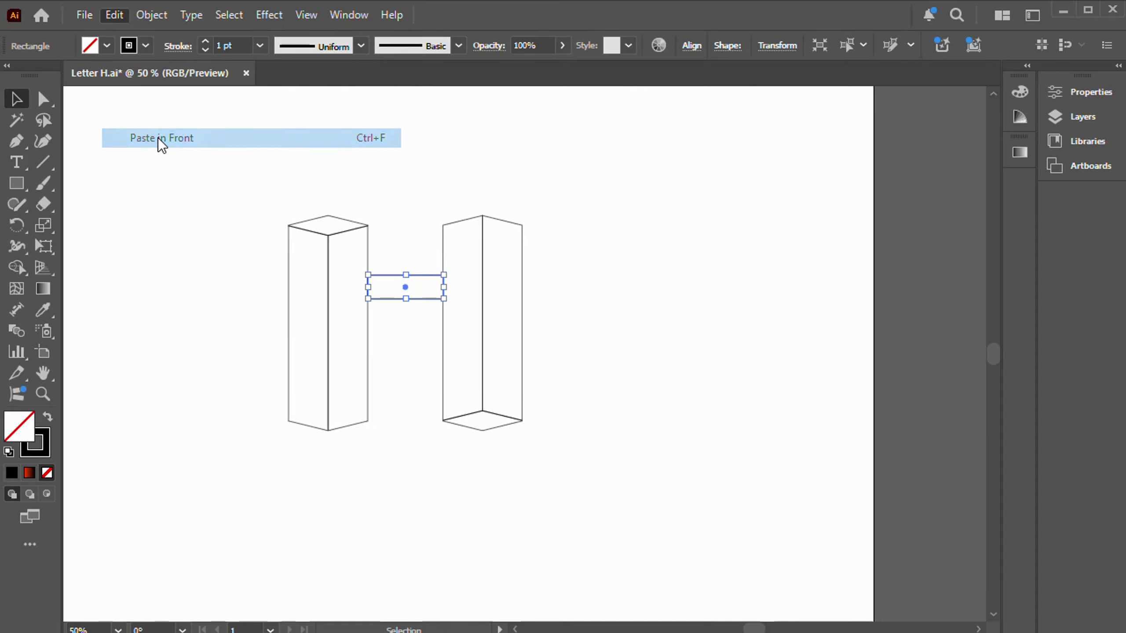
{"action": "left_click_drag", "start_coordinate": [415, 296], "coordinate": [413, 349]}
{"action": "left_click", "coordinate": [704, 322]}
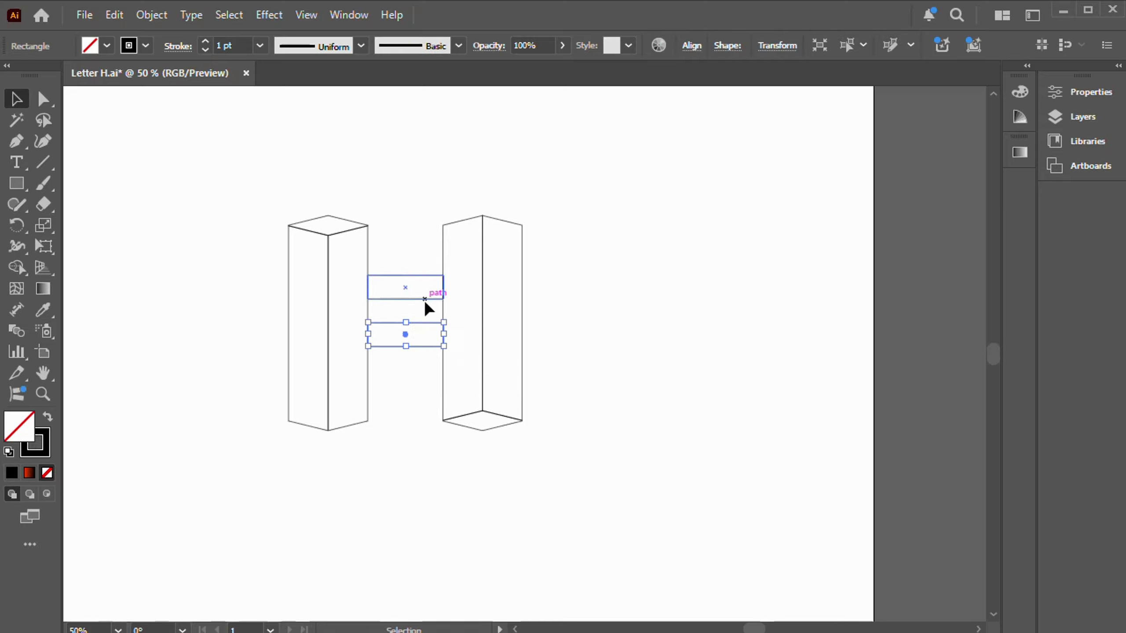
{"action": "left_click_drag", "start_coordinate": [424, 299], "coordinate": [423, 324]}
{"action": "left_click", "coordinate": [697, 330]}
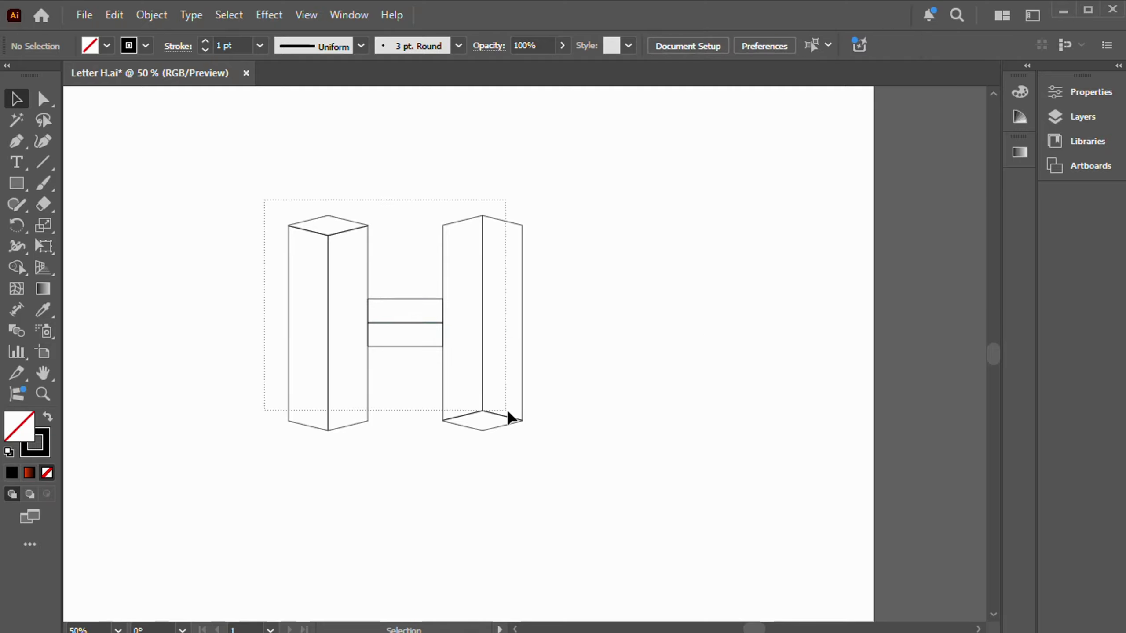
- Group both columns and the two crossbar rectangles into one object
{"action": "left_click_drag", "start_coordinate": [598, 454], "coordinate": [598, 453]}
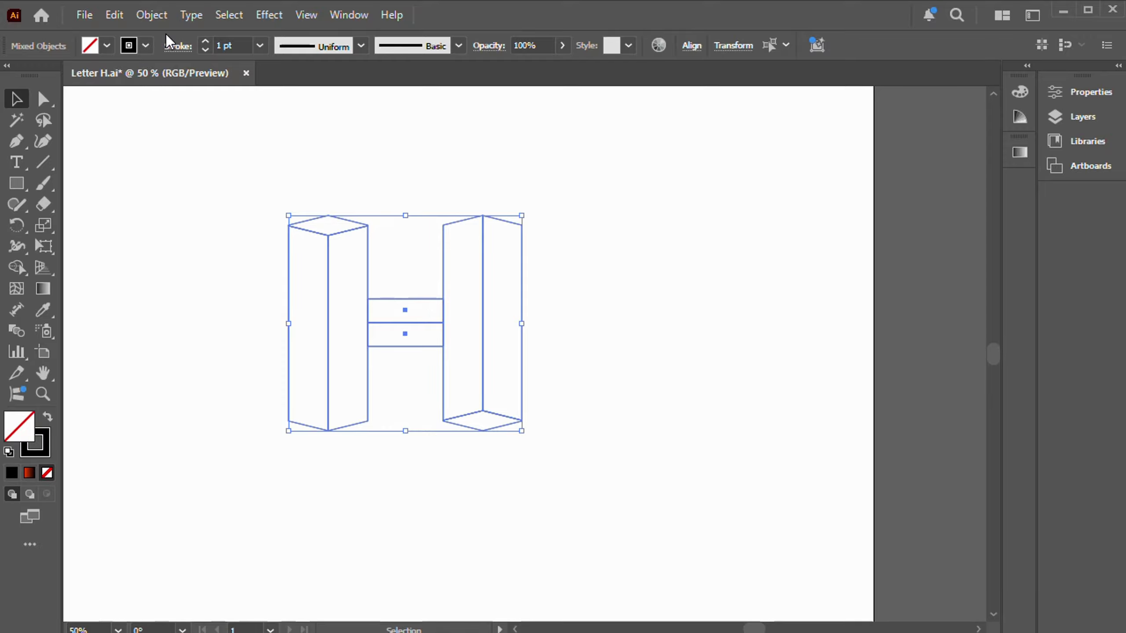
{"action": "left_click", "coordinate": [153, 15]}
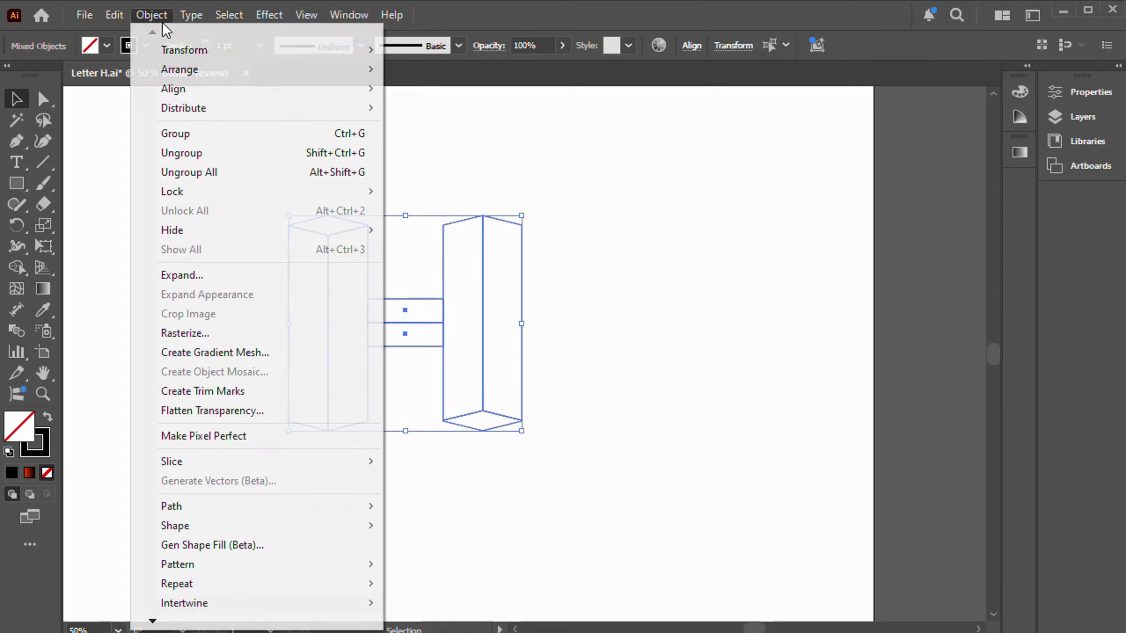
{"action": "left_click", "coordinate": [180, 134]}
{"action": "left_click", "coordinate": [652, 191]}
- Use Shape Builder to merge the upper bar with the left column's inner face and the lower bar with the right column's inner face
{"action": "left_click_drag", "start_coordinate": [225, 209], "coordinate": [616, 470]}
{"action": "left_click", "coordinate": [16, 268]}
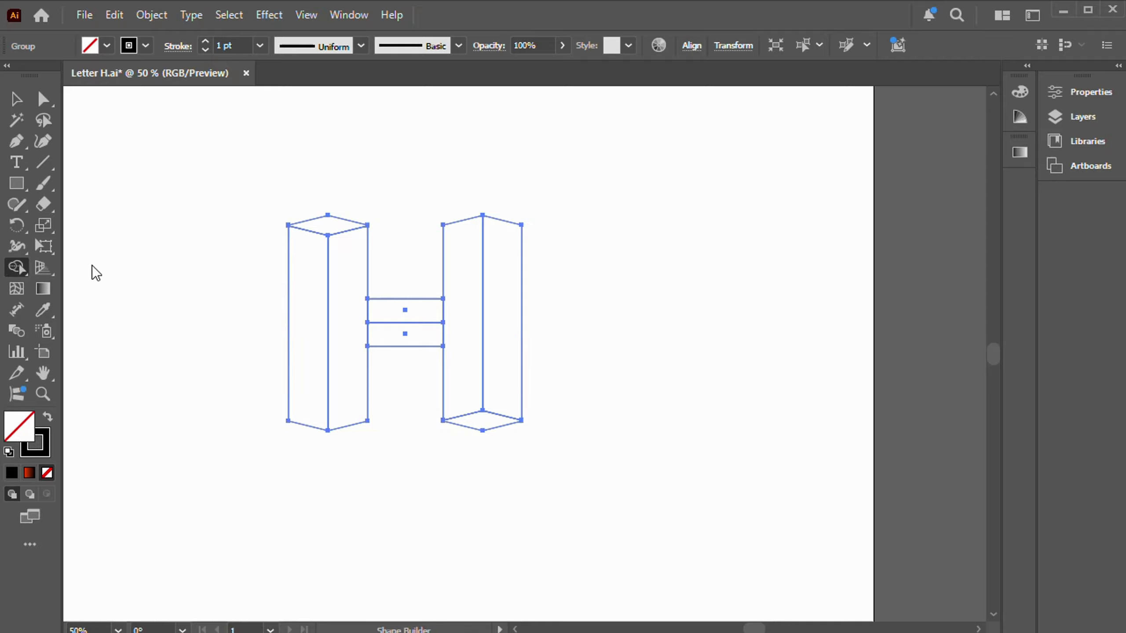
{"action": "left_click_drag", "start_coordinate": [345, 307], "coordinate": [380, 311]}
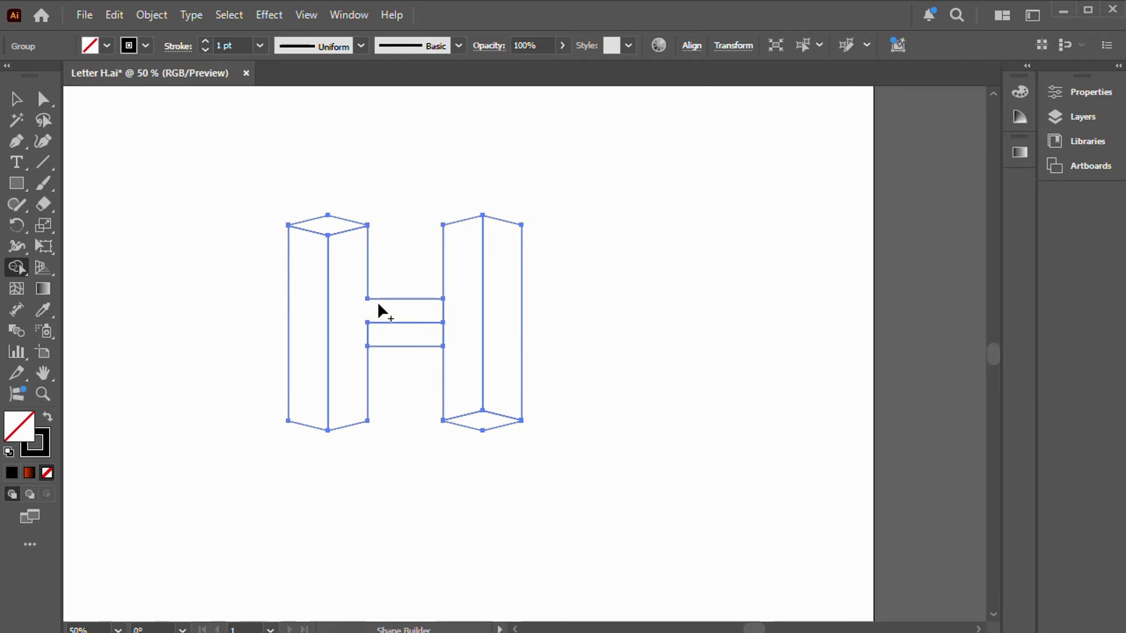
{"action": "left_click_drag", "start_coordinate": [460, 339], "coordinate": [425, 335]}
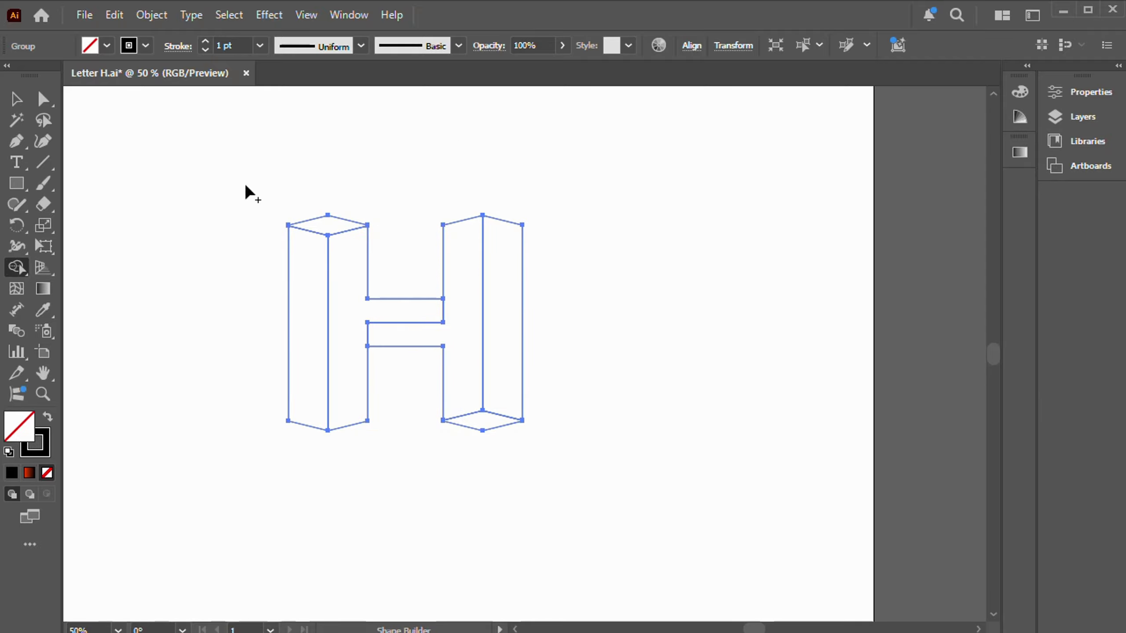
{"action": "left_click", "coordinate": [18, 102]}
{"action": "left_click", "coordinate": [695, 330]}
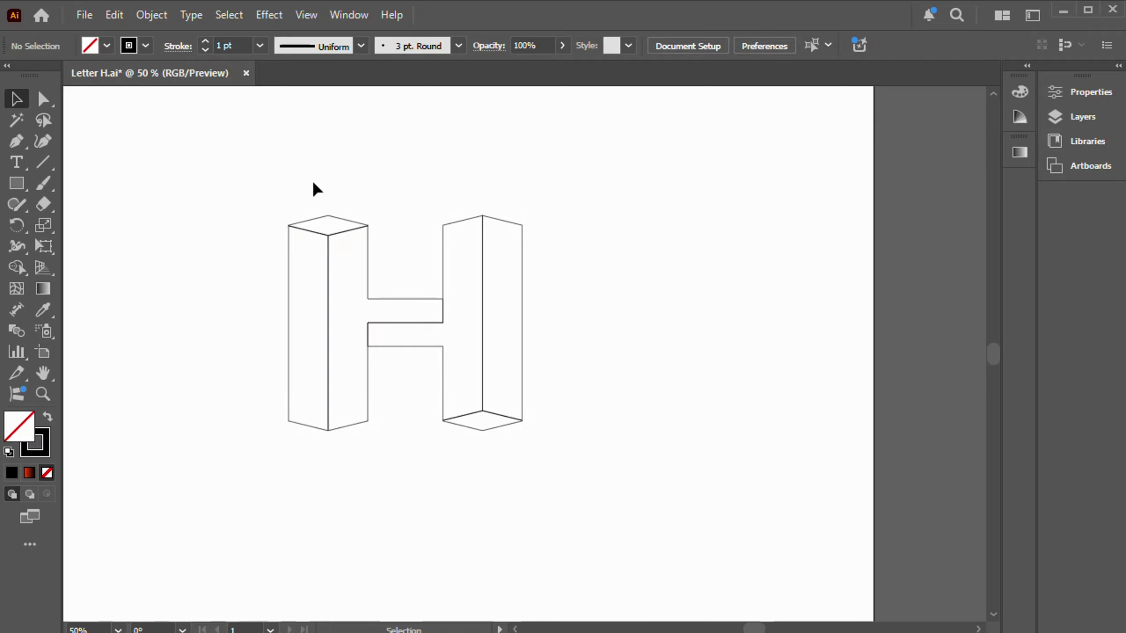
- Ungroup all parts of the H so each face can be selected separately
{"action": "left_click_drag", "start_coordinate": [276, 183], "coordinate": [597, 451]}
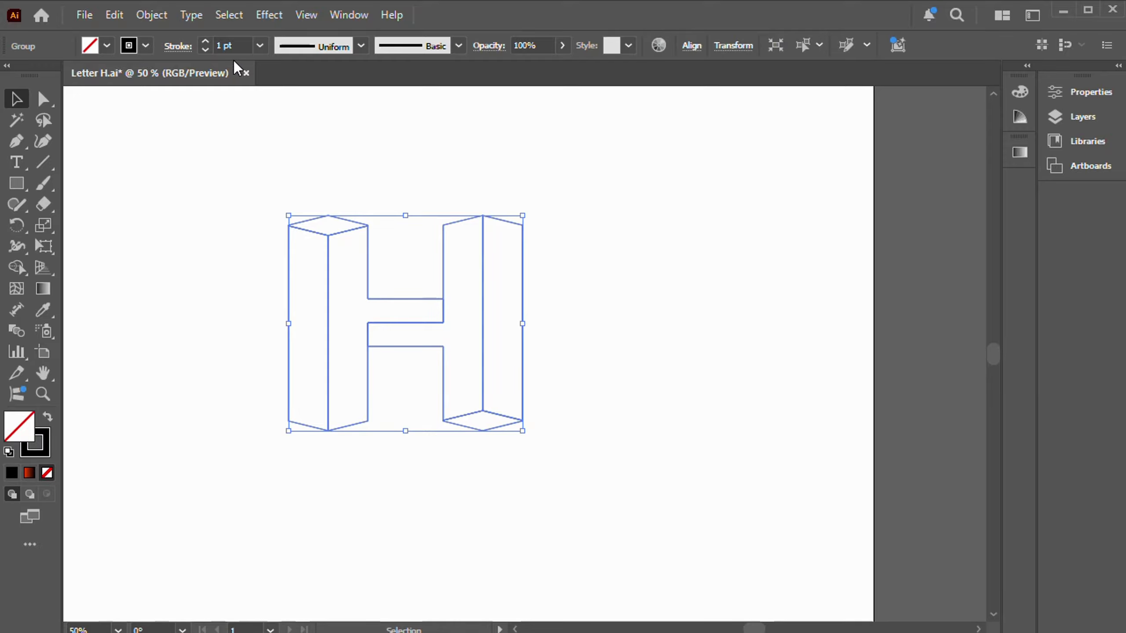
{"action": "left_click", "coordinate": [147, 14]}
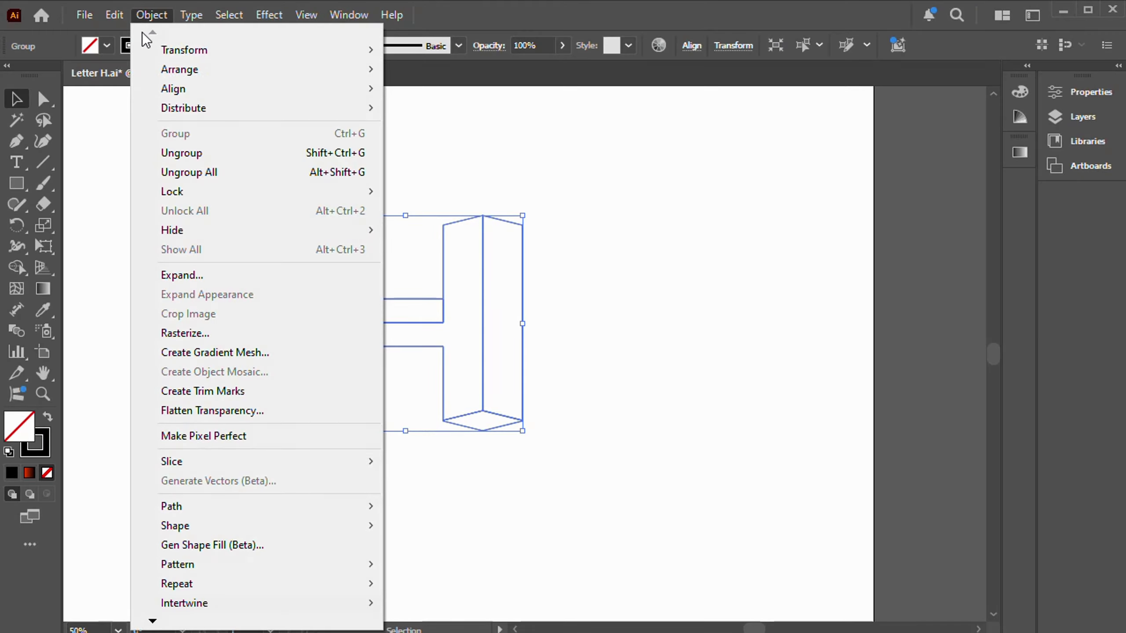
{"action": "left_click", "coordinate": [208, 174]}
{"action": "left_click", "coordinate": [640, 226]}
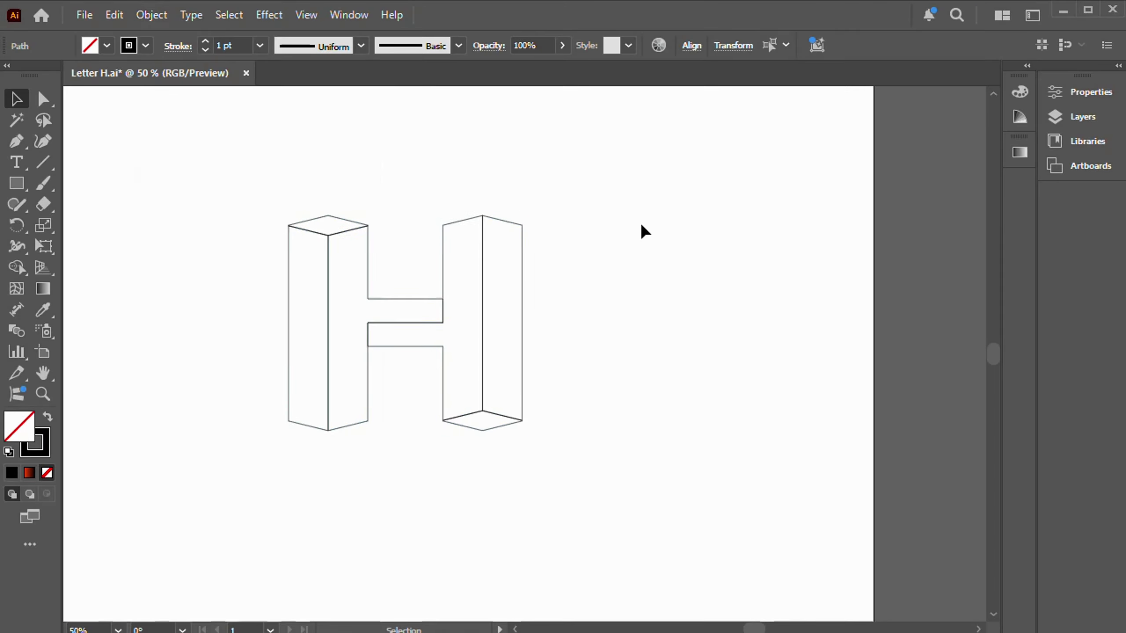
- Apply a linear gradient fill to the left column's outer face
{"action": "left_click", "coordinate": [318, 239]}
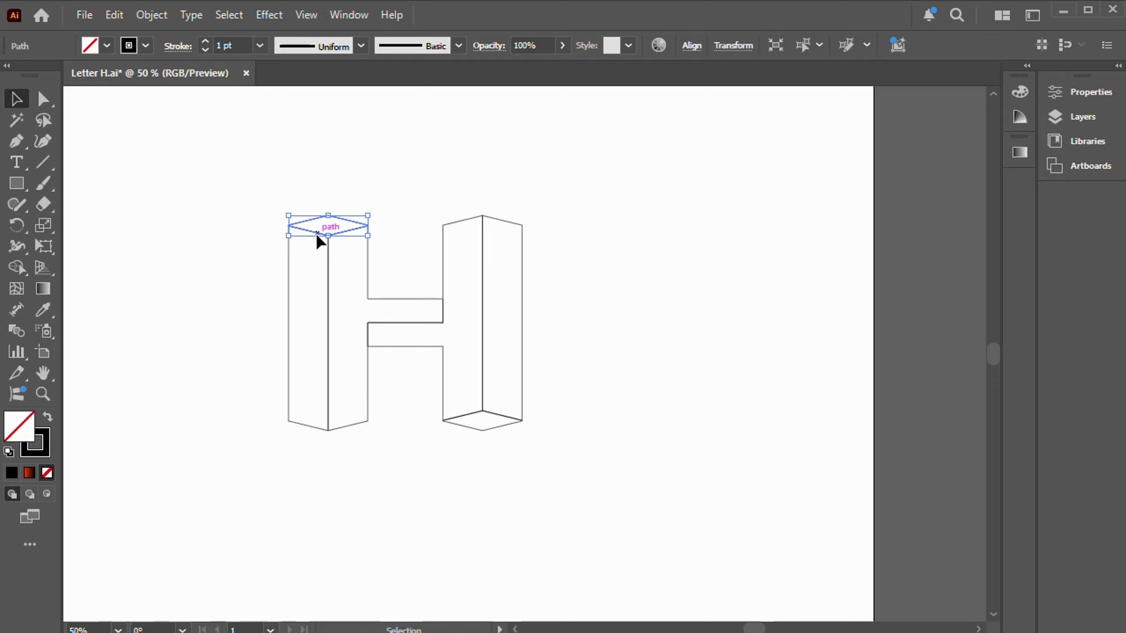
{"action": "left_click", "coordinate": [328, 270]}
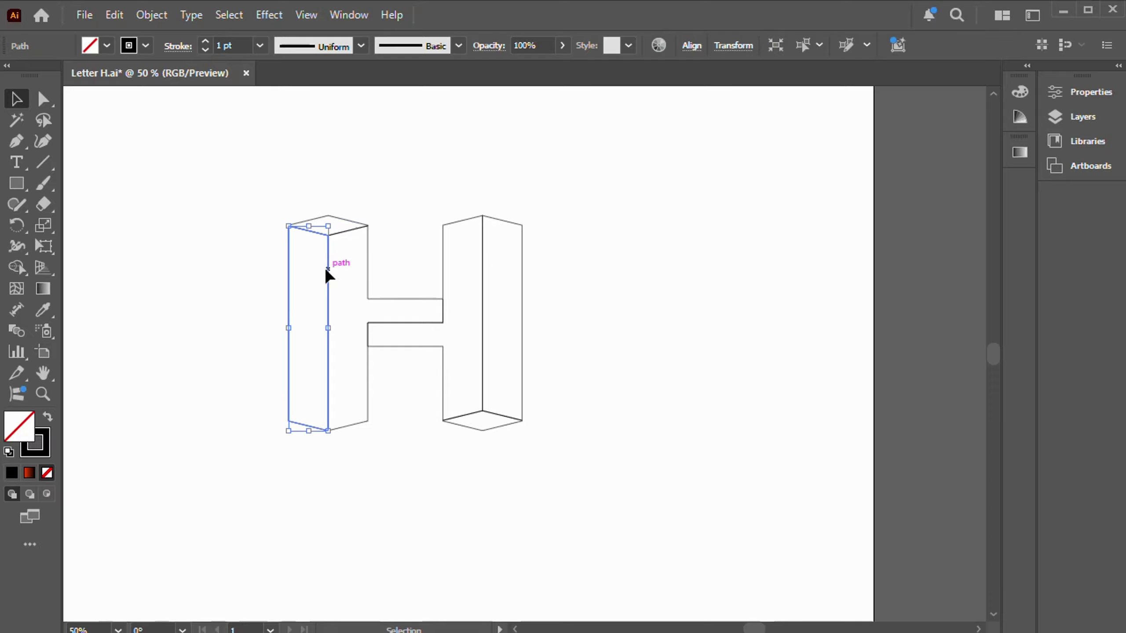
{"action": "double_click", "coordinate": [45, 291]}
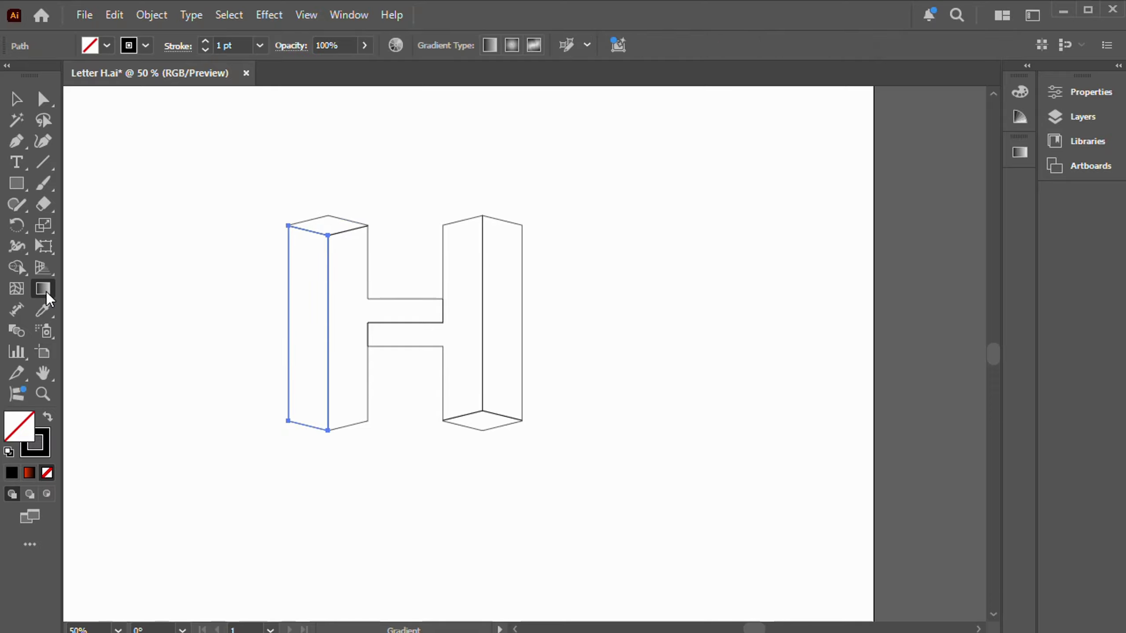
{"action": "left_click", "coordinate": [889, 171]}
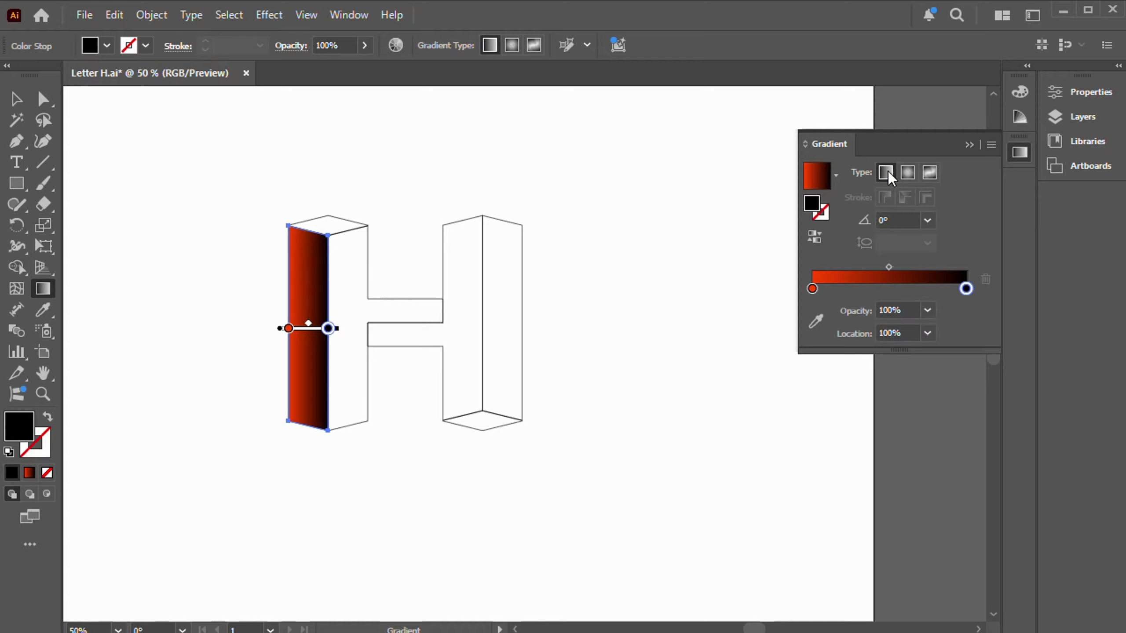
- Set the gradient's starting color stop to the blue swatch and raise its green value to 104, giving 0068ff
{"action": "left_click", "coordinate": [814, 288]}
{"action": "double_click", "coordinate": [814, 289]}
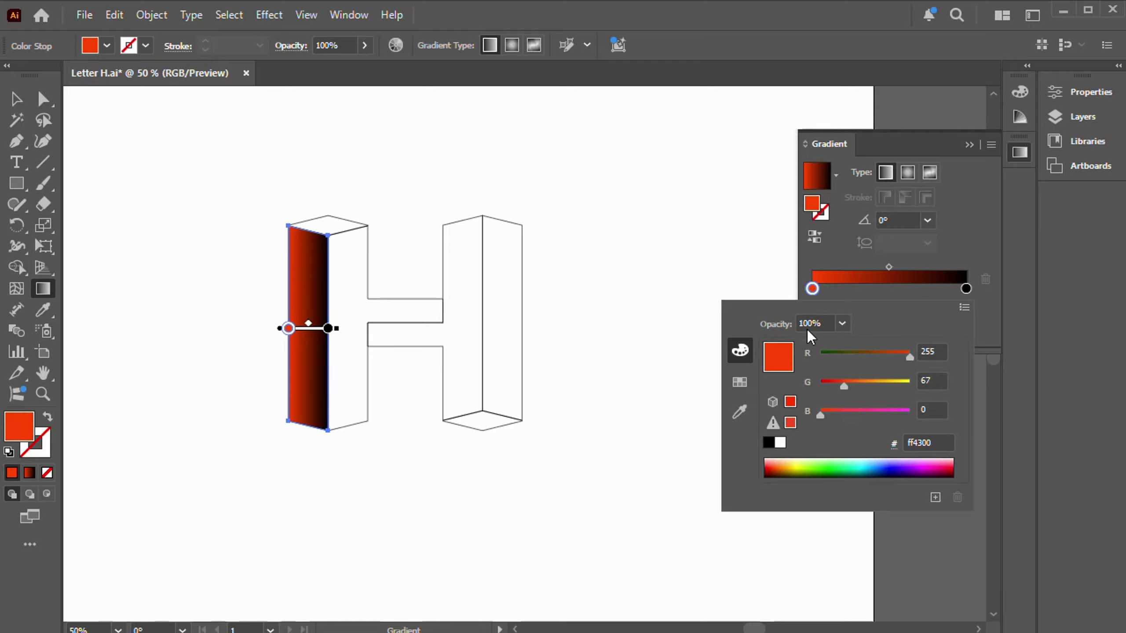
{"action": "left_click", "coordinate": [740, 383]}
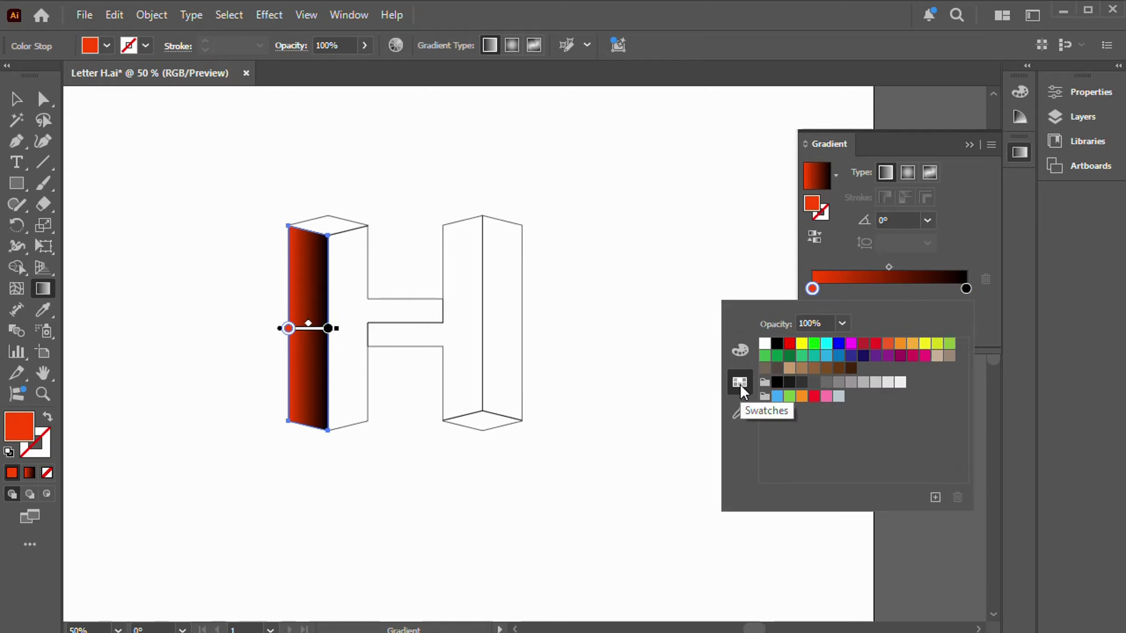
{"action": "left_click", "coordinate": [839, 346]}
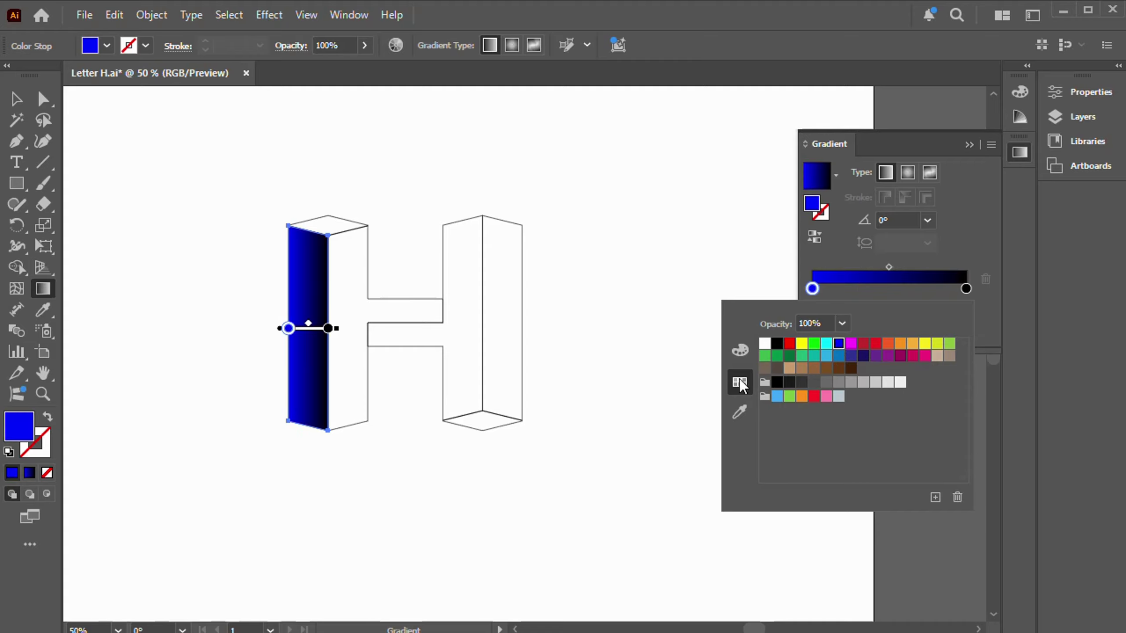
{"action": "left_click", "coordinate": [740, 351]}
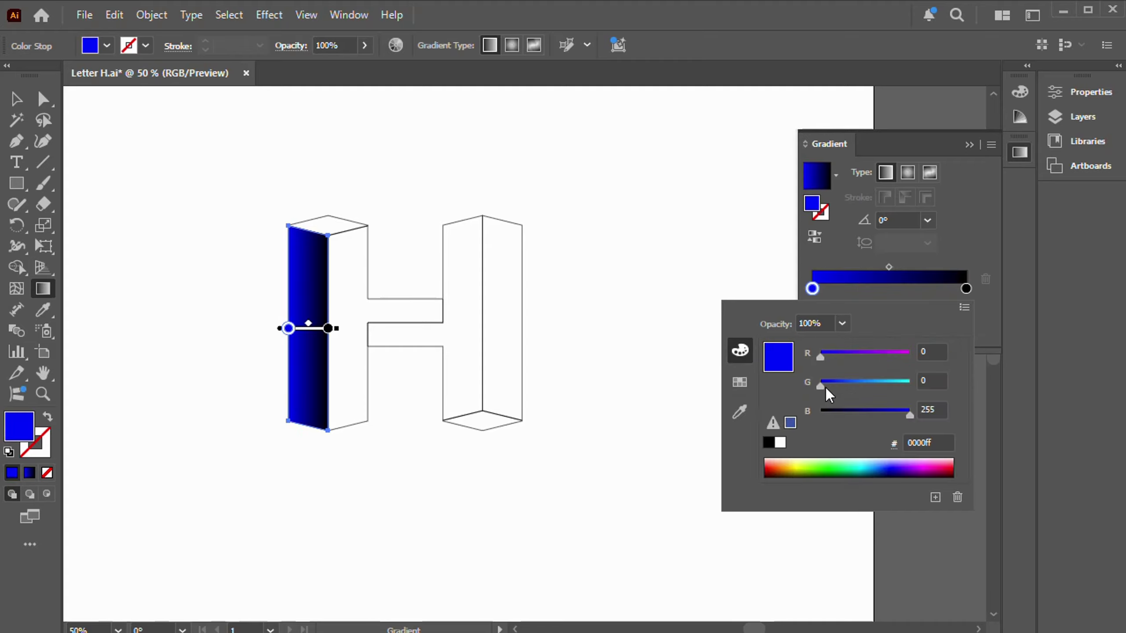
{"action": "left_click_drag", "start_coordinate": [820, 385], "coordinate": [859, 387]}
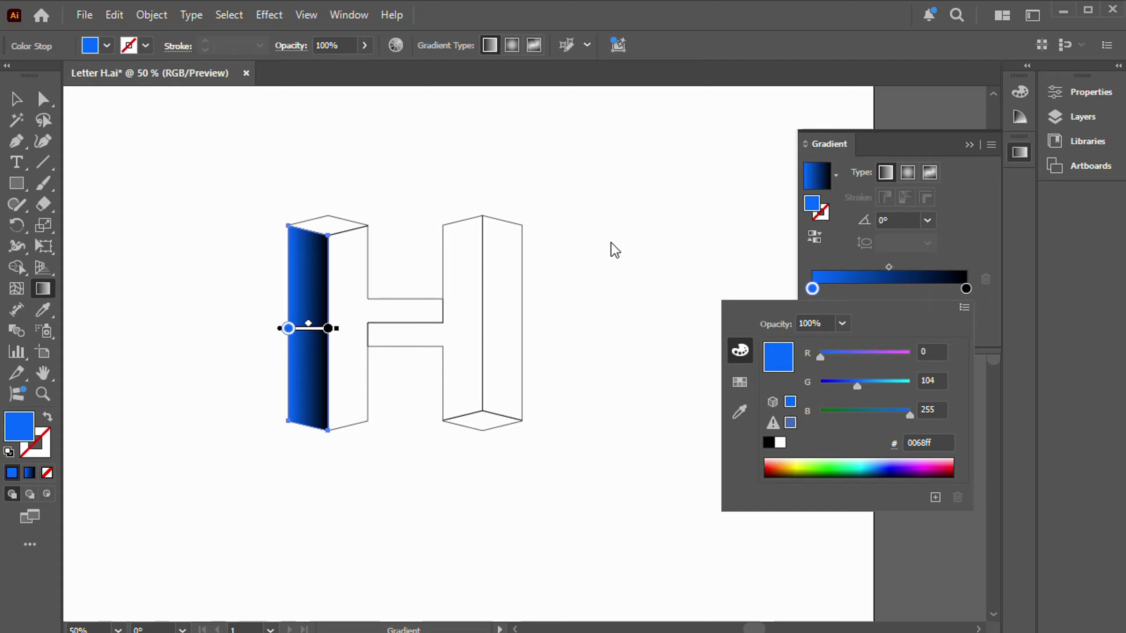
{"action": "left_click", "coordinate": [315, 337]}
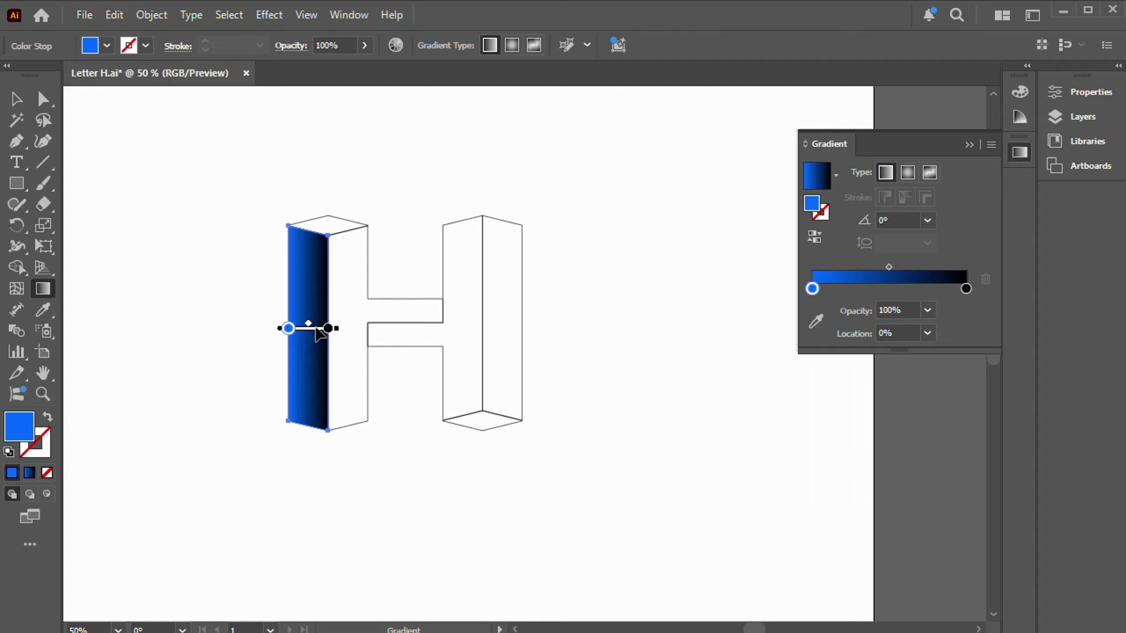
- Shift the outer face's gradient to the right so the dark shade falls only along the column's center edge
{"action": "left_click_drag", "start_coordinate": [316, 329], "coordinate": [332, 329]}
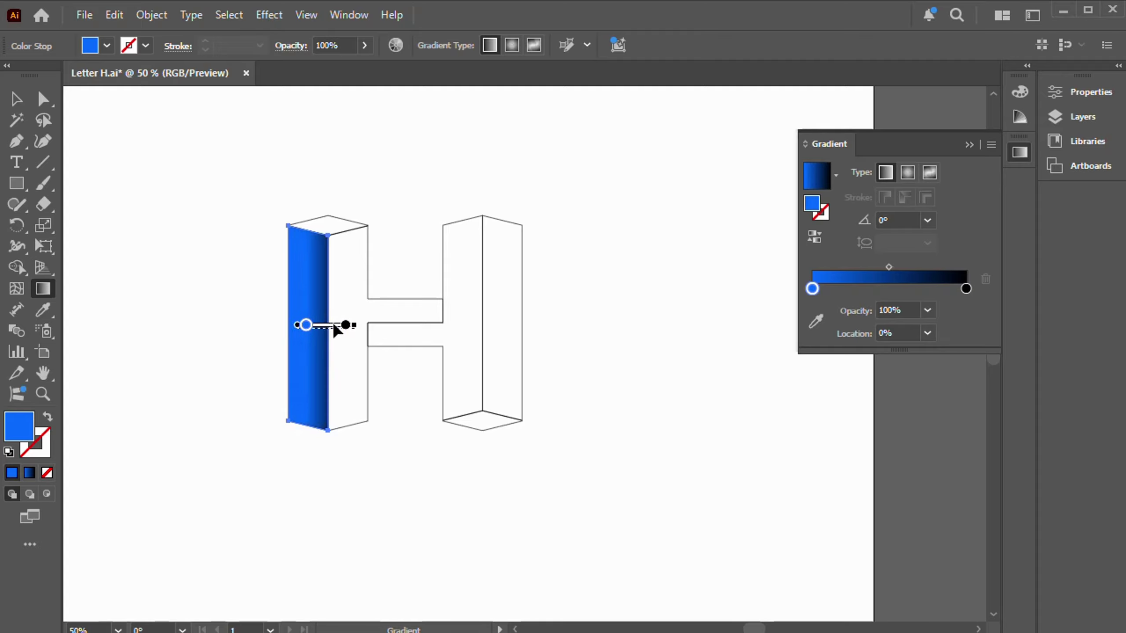
{"action": "left_click_drag", "start_coordinate": [332, 326], "coordinate": [336, 323]}
{"action": "left_click", "coordinate": [17, 100]}
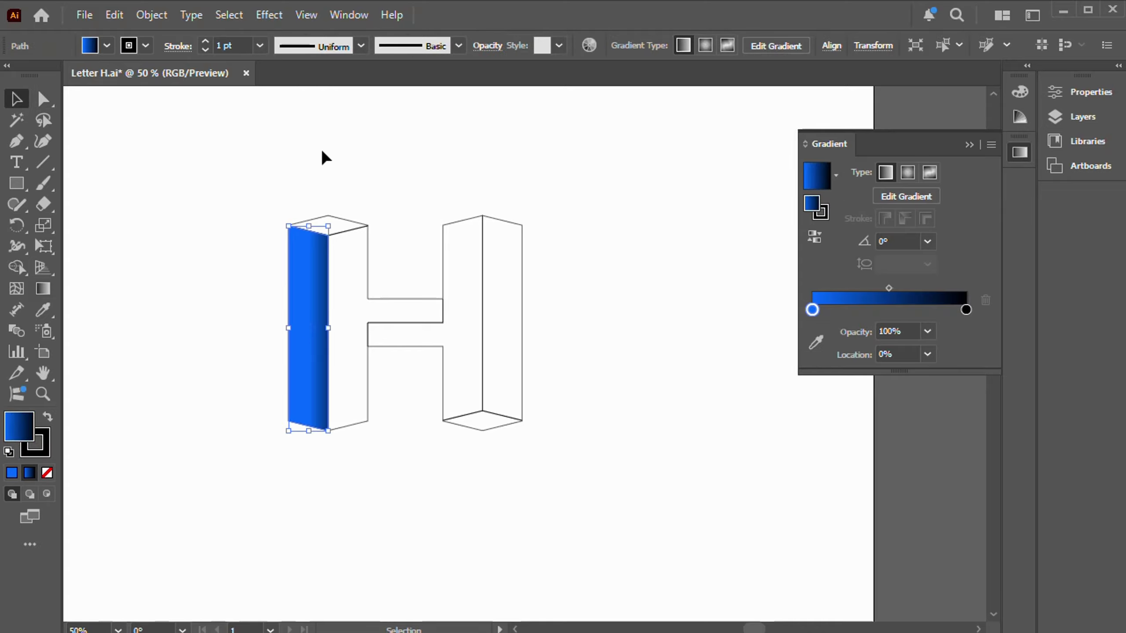
{"action": "left_click", "coordinate": [472, 455]}
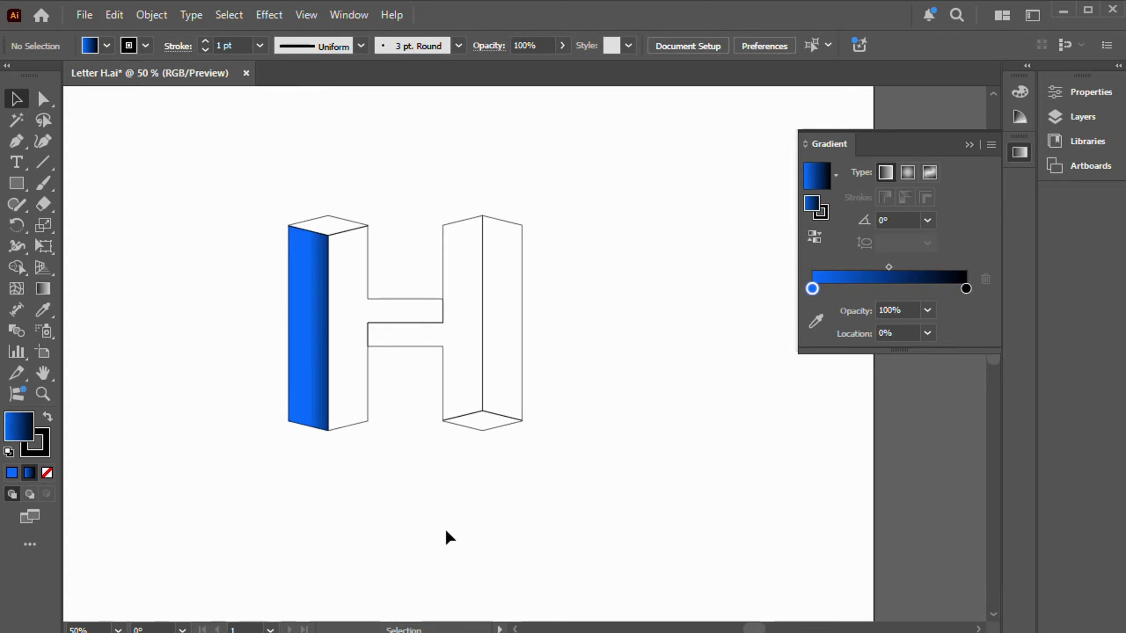
- Copy the blue gradient onto the left column's inner face with its upper crossbar, and shift that gradient right toward the right column
{"action": "left_click", "coordinate": [369, 234]}
{"action": "left_click", "coordinate": [43, 310]}
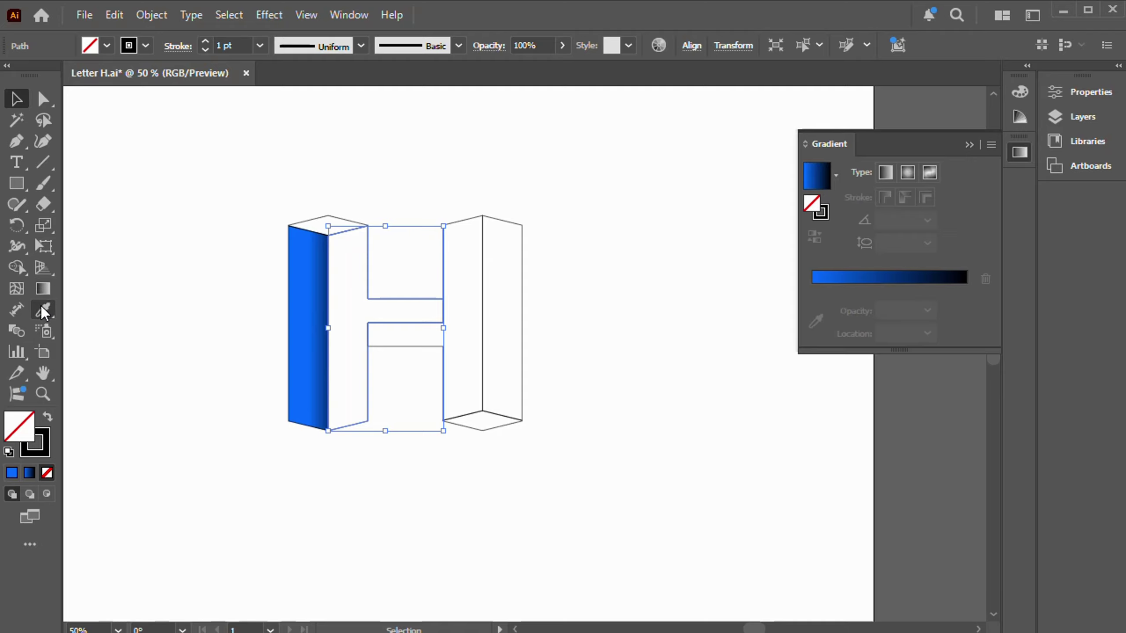
{"action": "left_click", "coordinate": [312, 289]}
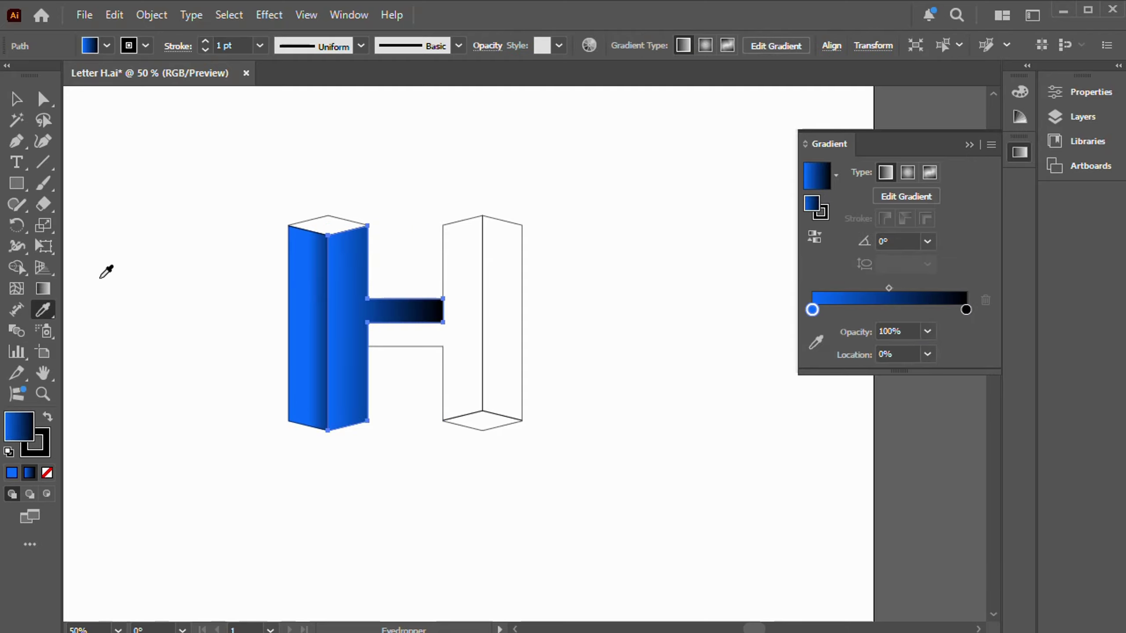
{"action": "left_click", "coordinate": [43, 289]}
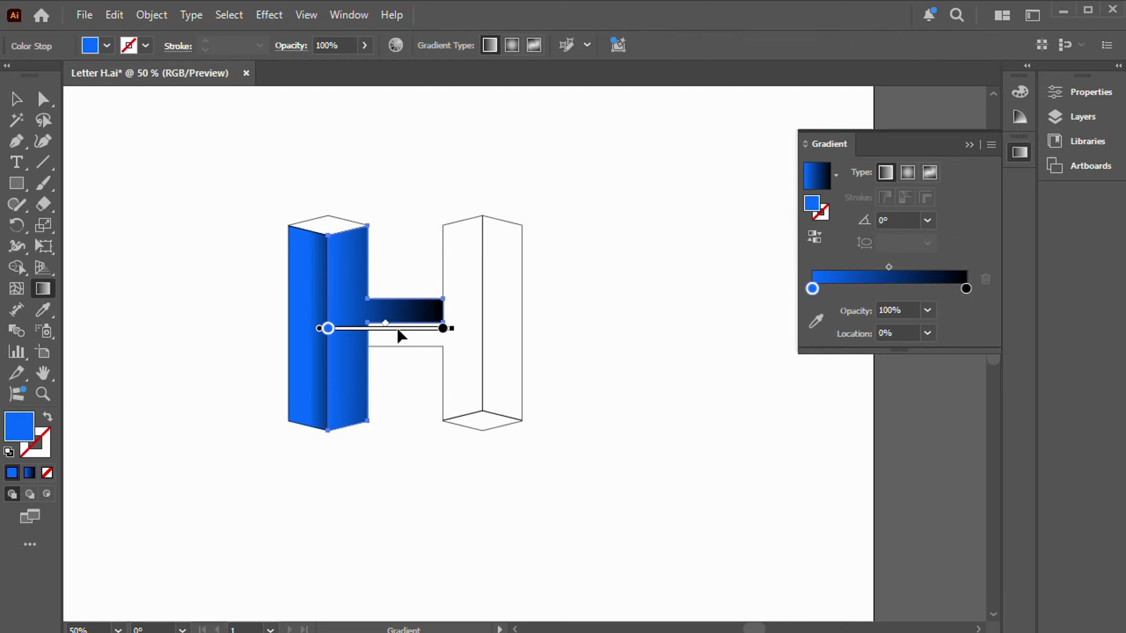
{"action": "left_click_drag", "start_coordinate": [401, 327], "coordinate": [447, 328]}
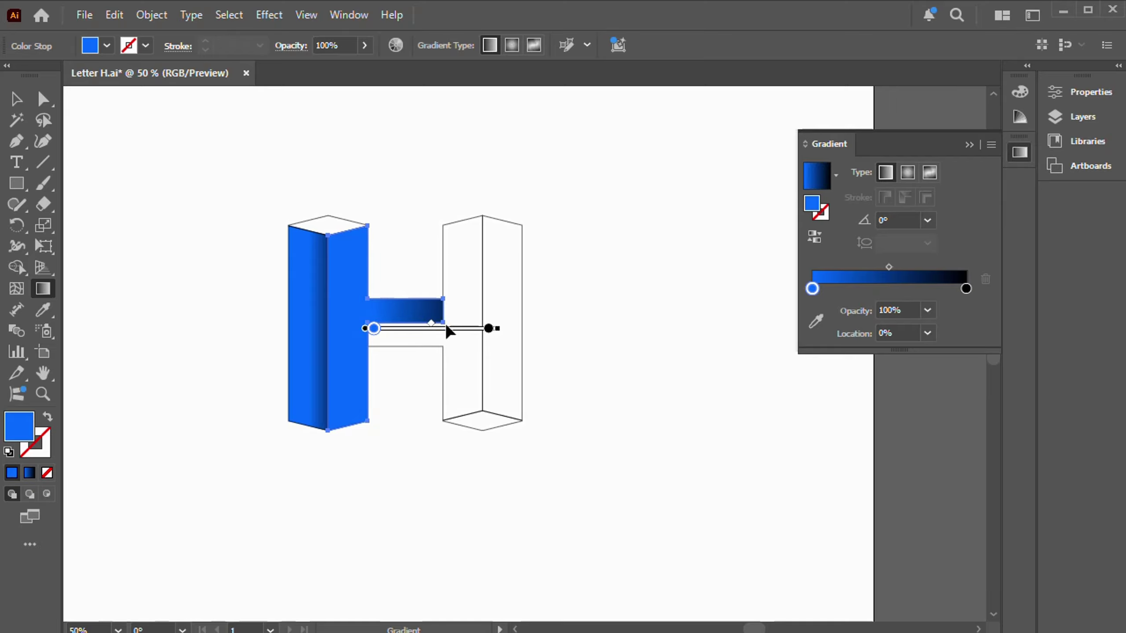
{"action": "left_click", "coordinate": [16, 98]}
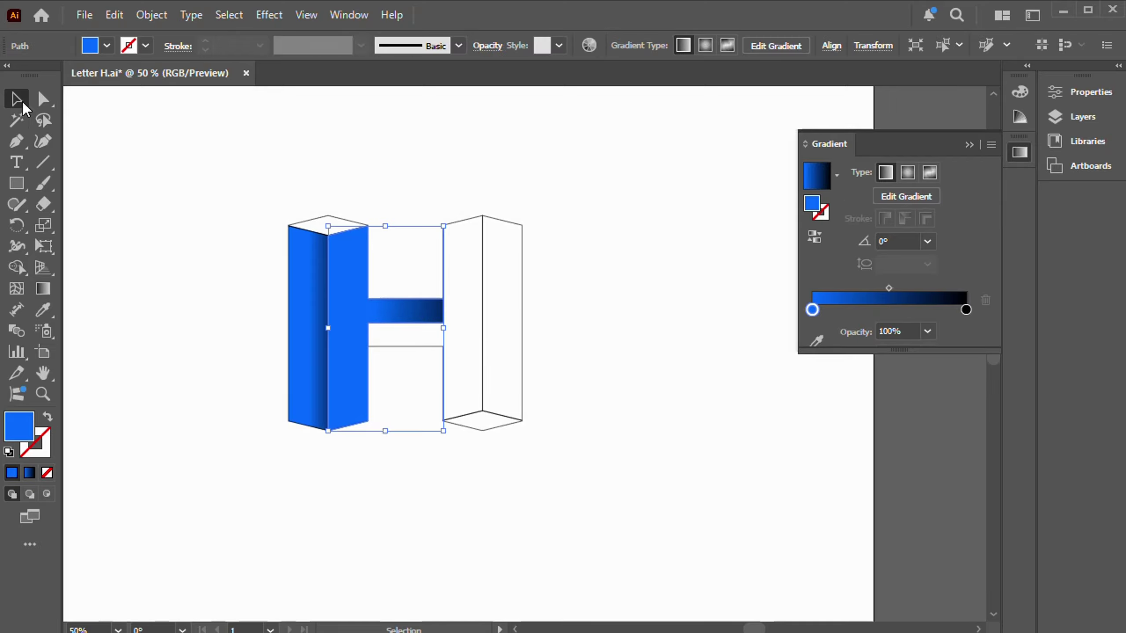
{"action": "left_click", "coordinate": [665, 273]}
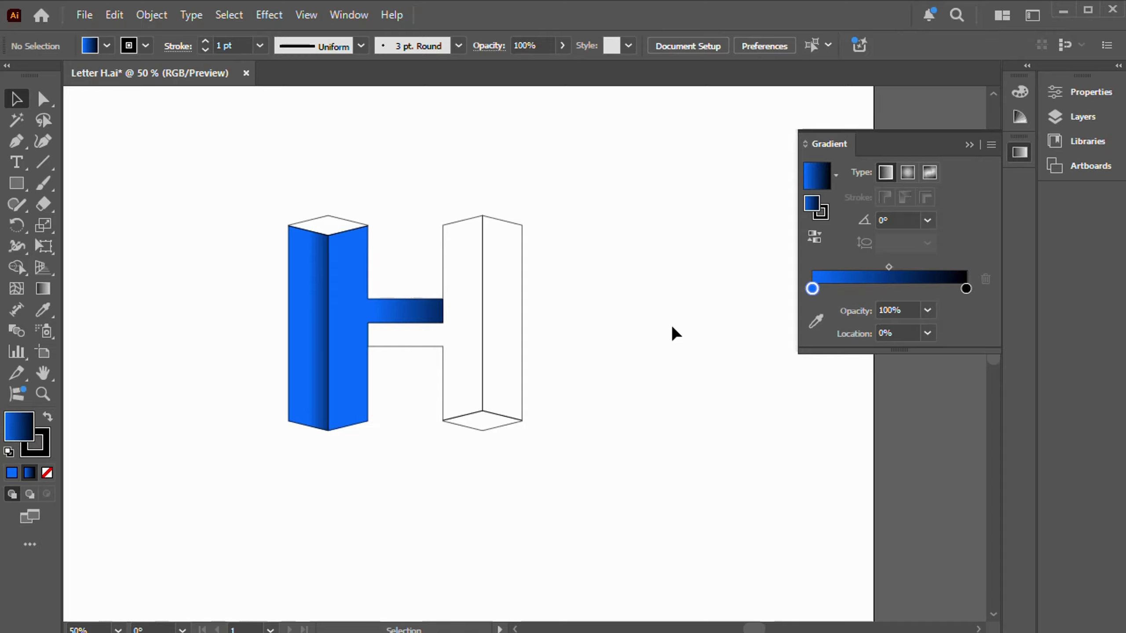
- Copy the outer face's blue gradient onto the left column's top face and reverse its color direction
{"action": "left_click", "coordinate": [319, 226]}
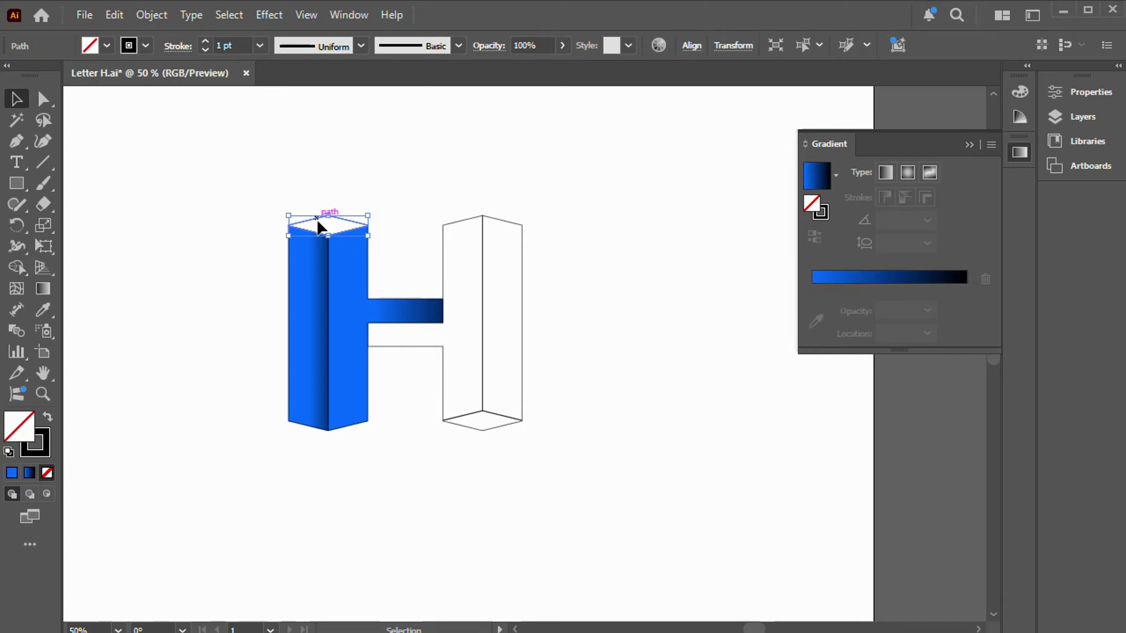
{"action": "left_click", "coordinate": [43, 309]}
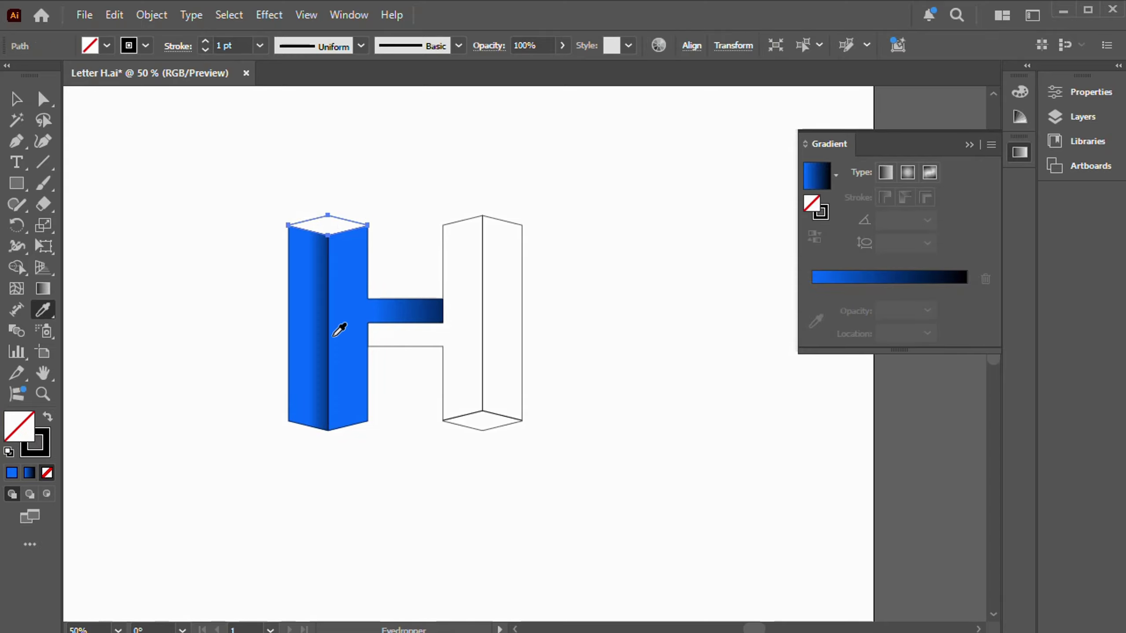
{"action": "left_click", "coordinate": [320, 315]}
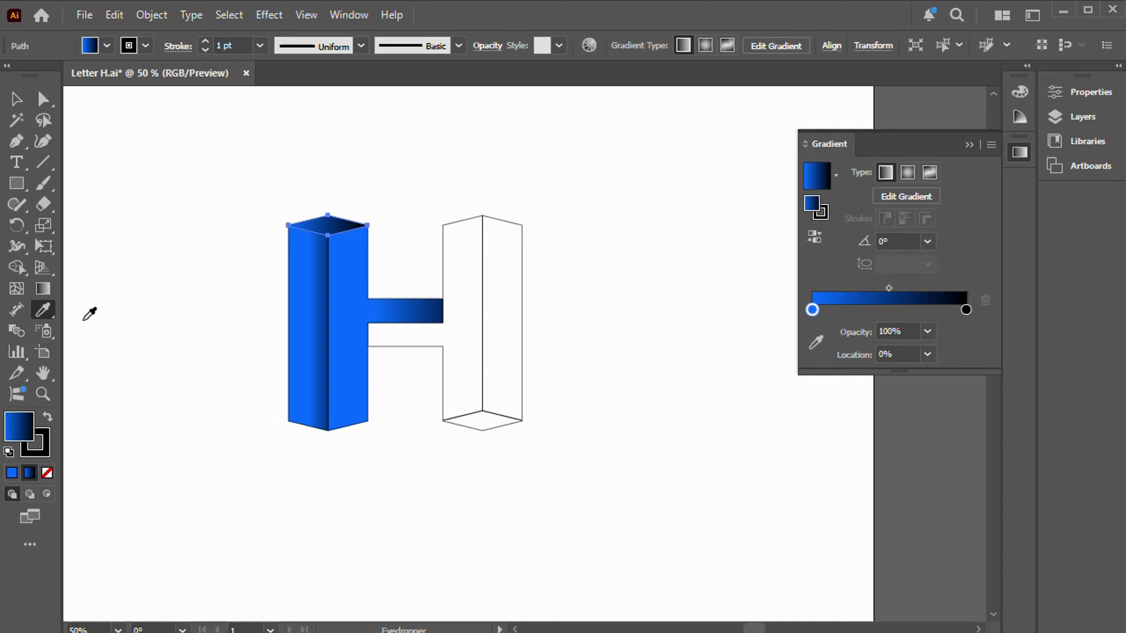
{"action": "left_click", "coordinate": [42, 289]}
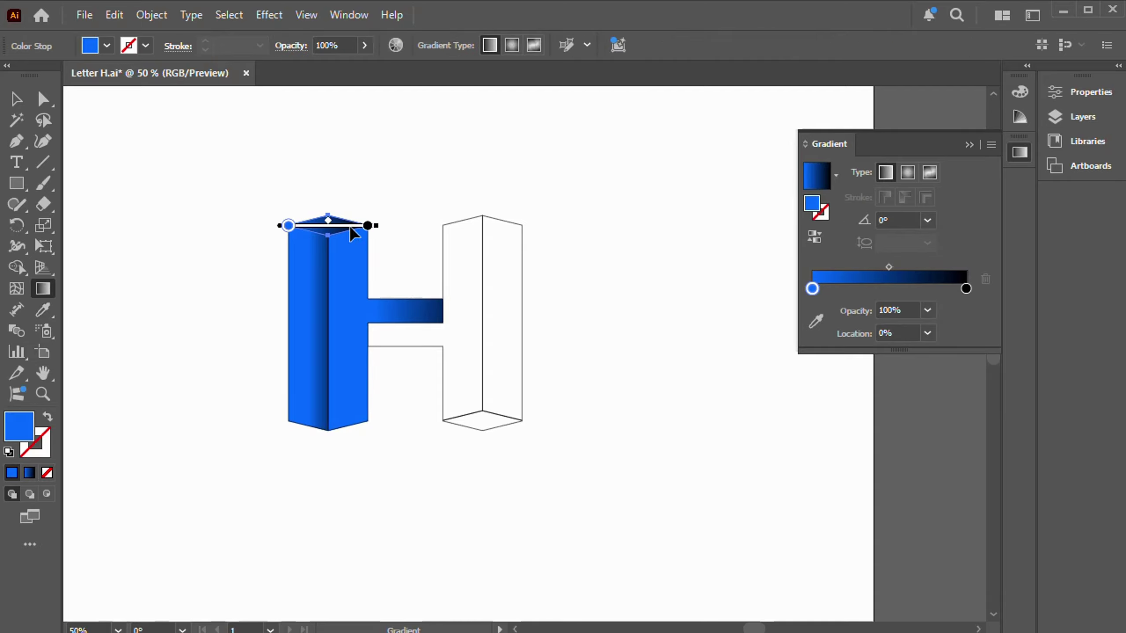
{"action": "left_click", "coordinate": [814, 237]}
- Set the angle of the left column's top-face gradient to 90° so its shading runs vertically
{"action": "left_click_drag", "start_coordinate": [338, 230], "coordinate": [311, 224]}
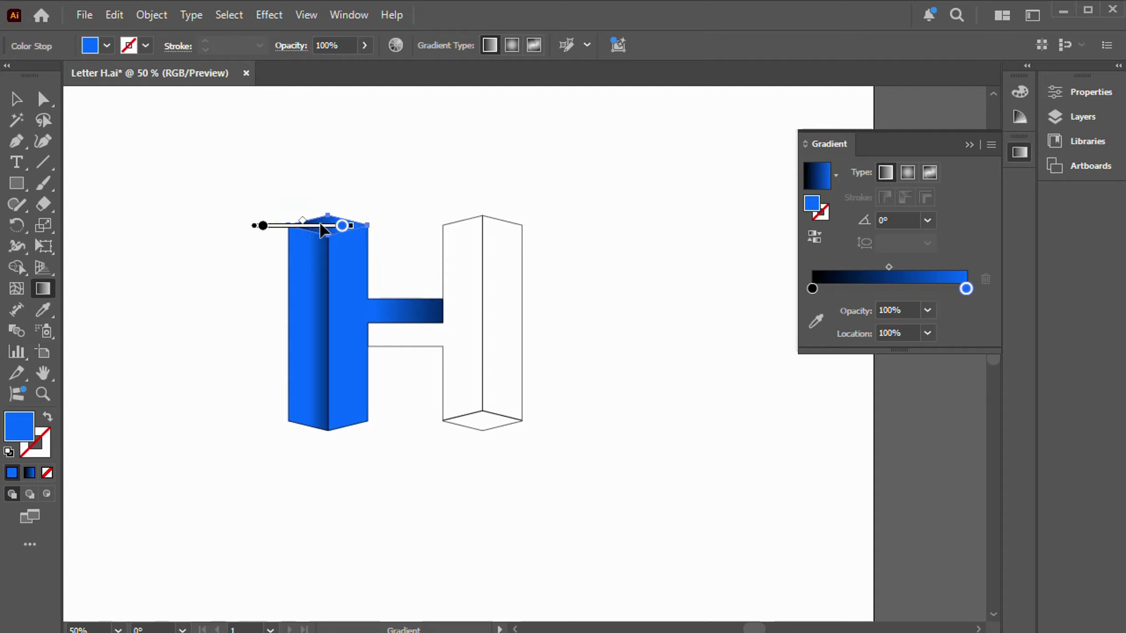
{"action": "left_click", "coordinate": [888, 220]}
{"action": "type", "text": "90"}
{"action": "key", "text": "Return"}
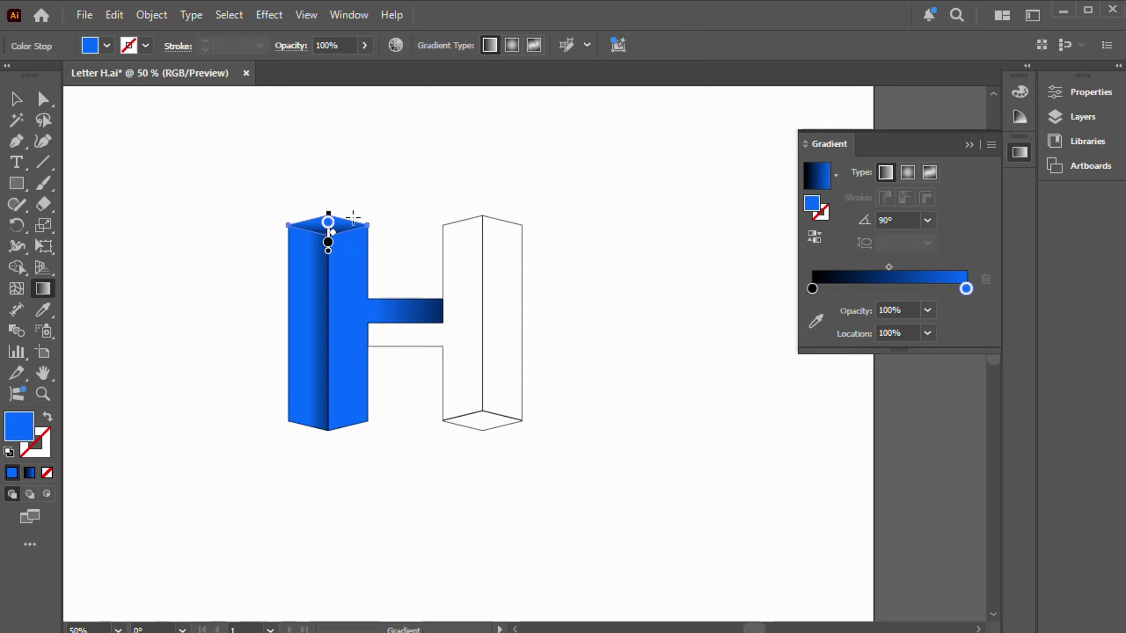
{"action": "key", "text": "v"}
{"action": "left_click", "coordinate": [420, 175]}
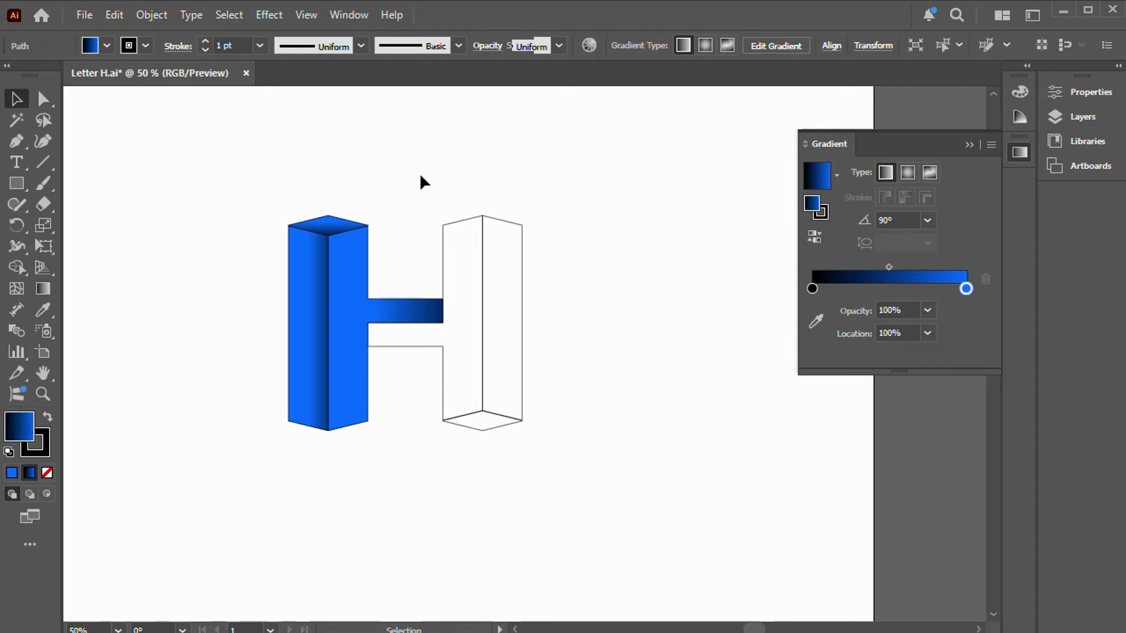
- Shift the top face's gradient slightly downward so the dark shade falls only at its front corner
{"action": "left_click", "coordinate": [328, 227]}
{"action": "left_click", "coordinate": [43, 288]}
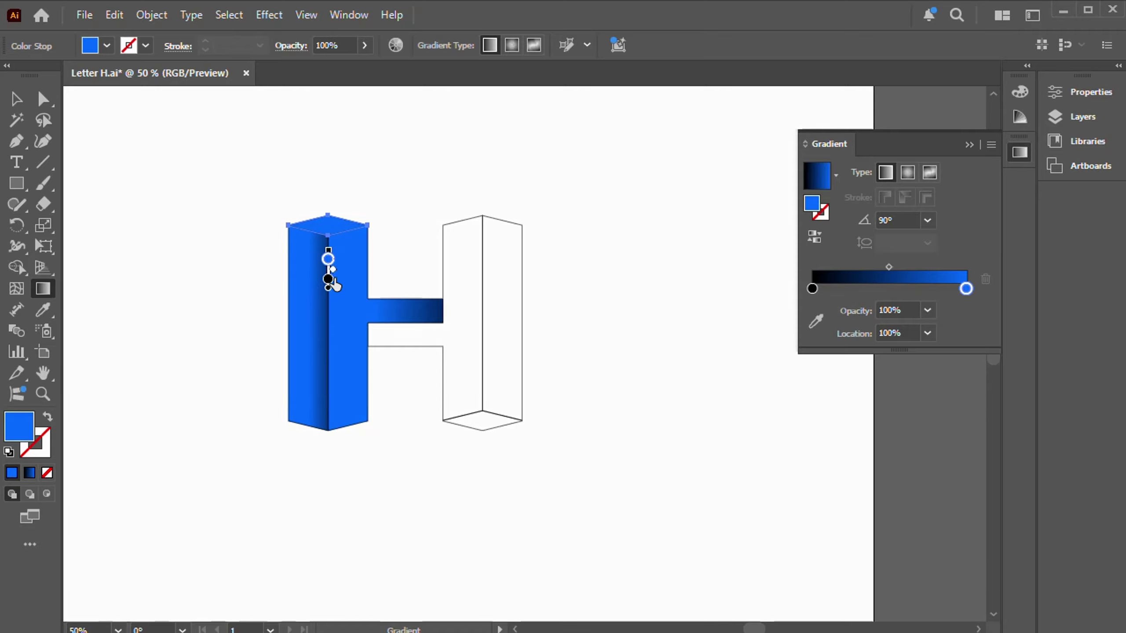
{"action": "left_click_drag", "start_coordinate": [330, 236], "coordinate": [330, 240]}
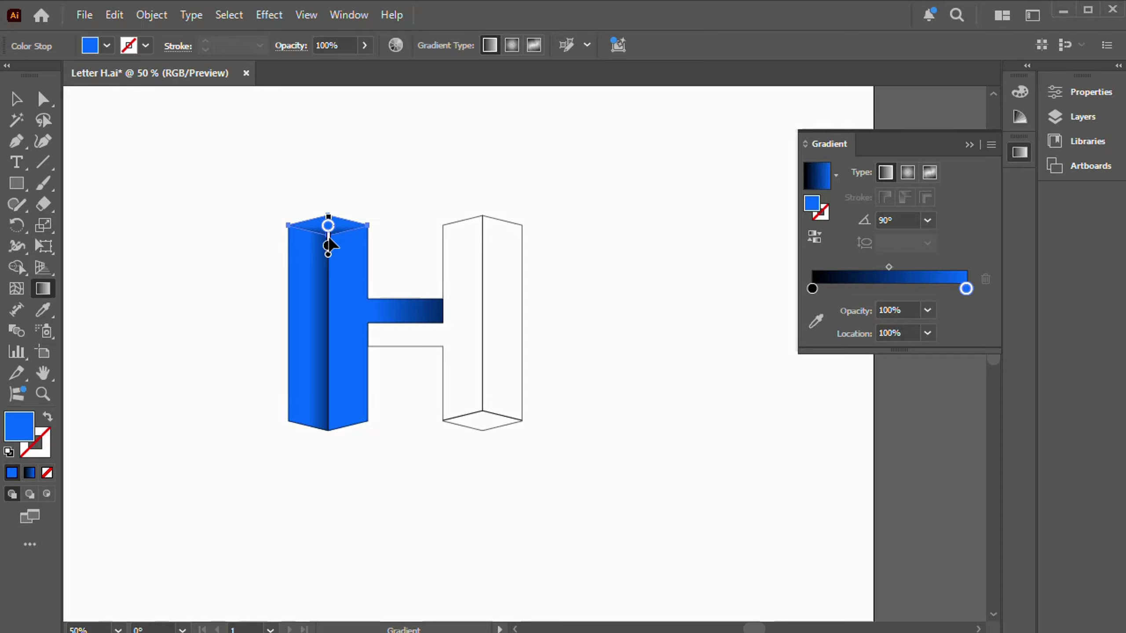
{"action": "left_click", "coordinate": [16, 99]}
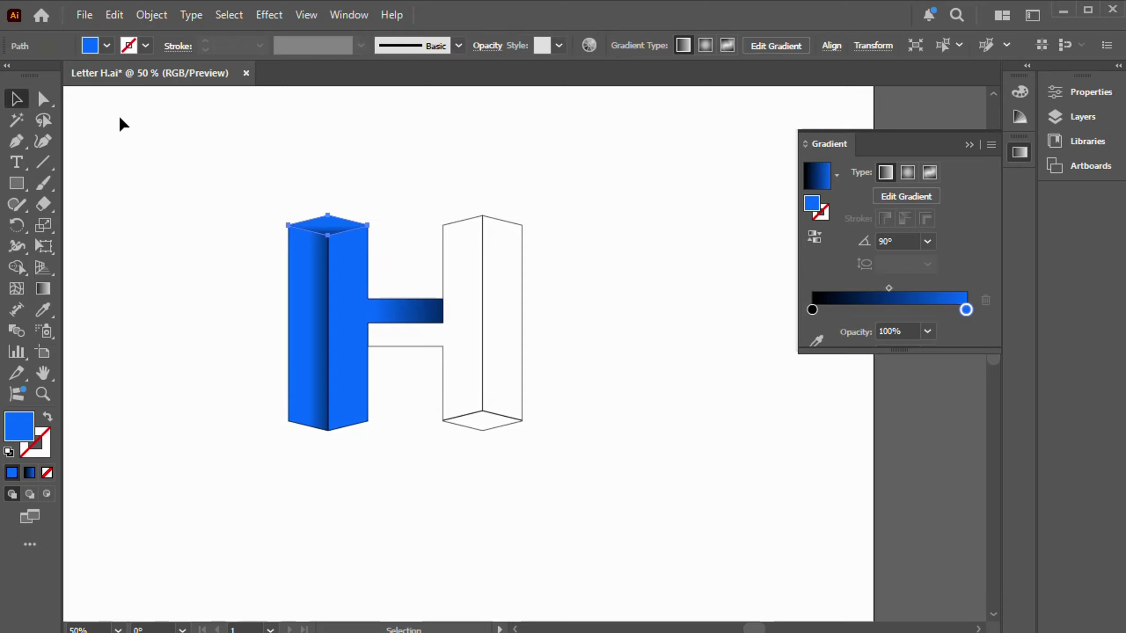
{"action": "key", "text": "ctrl+shift+a"}
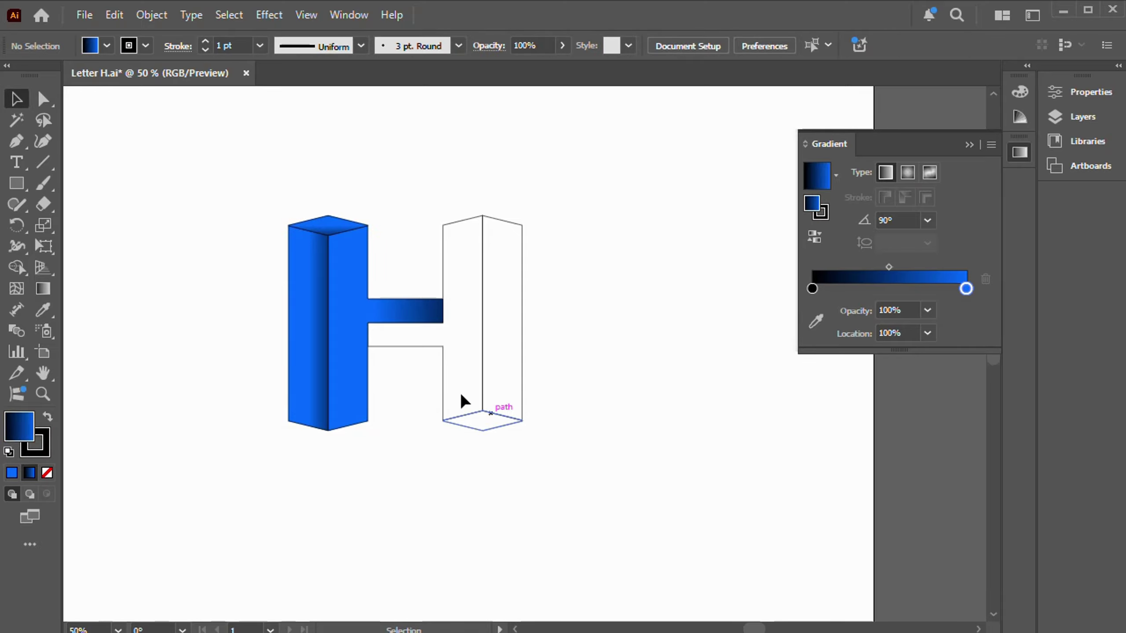
- Copy the blue gradient onto the right column's inner face with its lower crossbar, and reverse its color direction
{"action": "left_click", "coordinate": [443, 358]}
{"action": "key", "text": "i"}
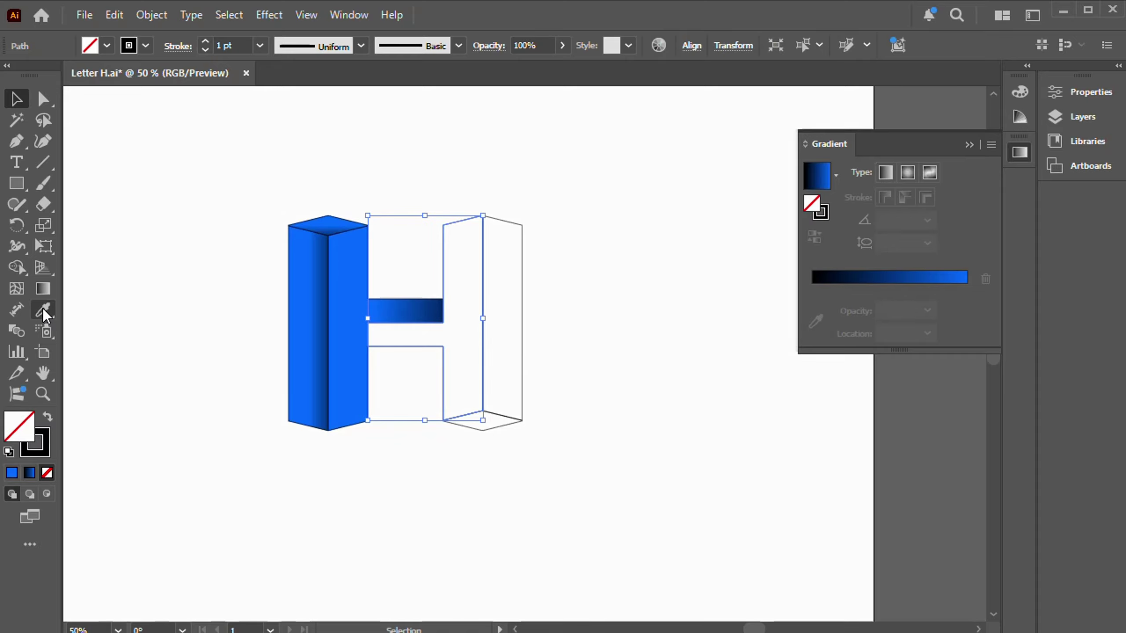
{"action": "left_click", "coordinate": [314, 301]}
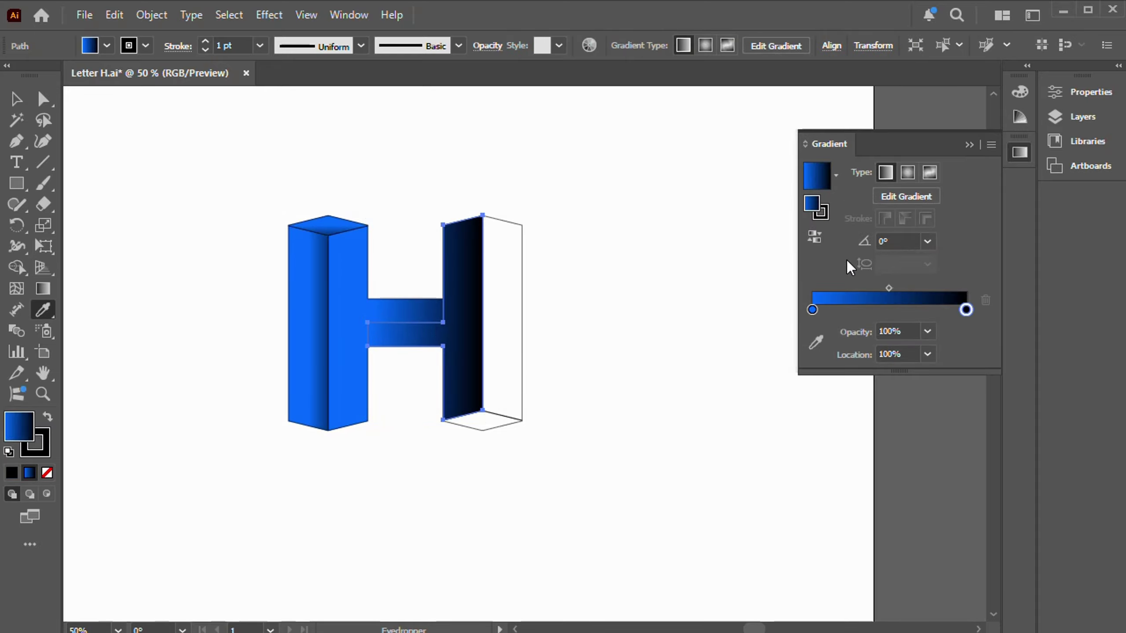
{"action": "left_click", "coordinate": [818, 237]}
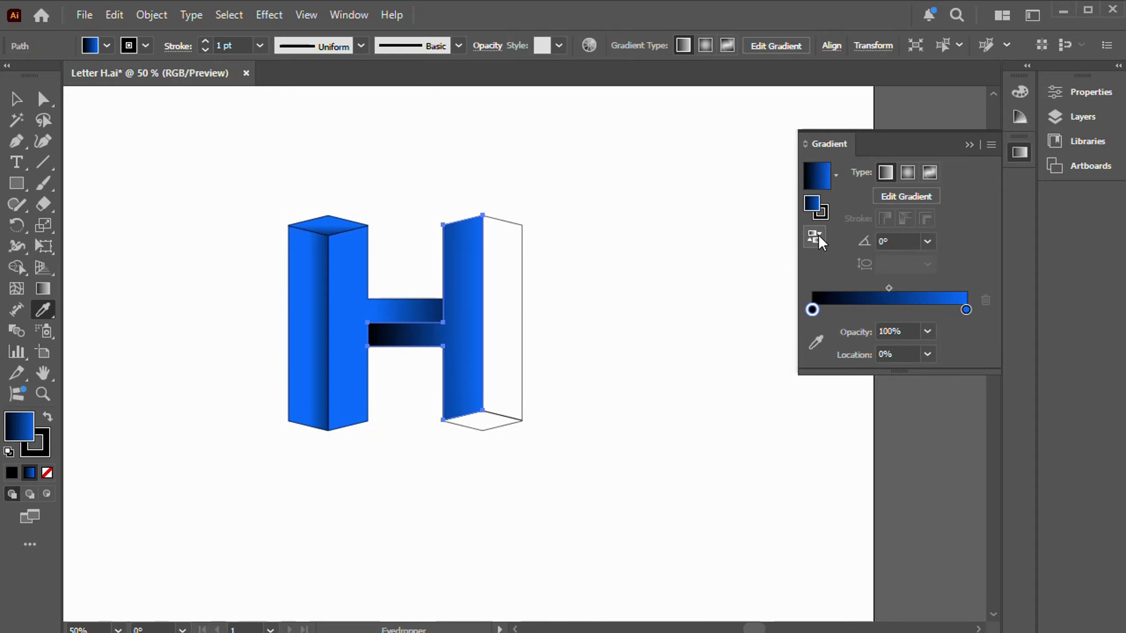
- Shift the right inner face's gradient toward the left column so the dark shade falls only on the lower crossbar's left end
{"action": "left_click", "coordinate": [42, 289]}
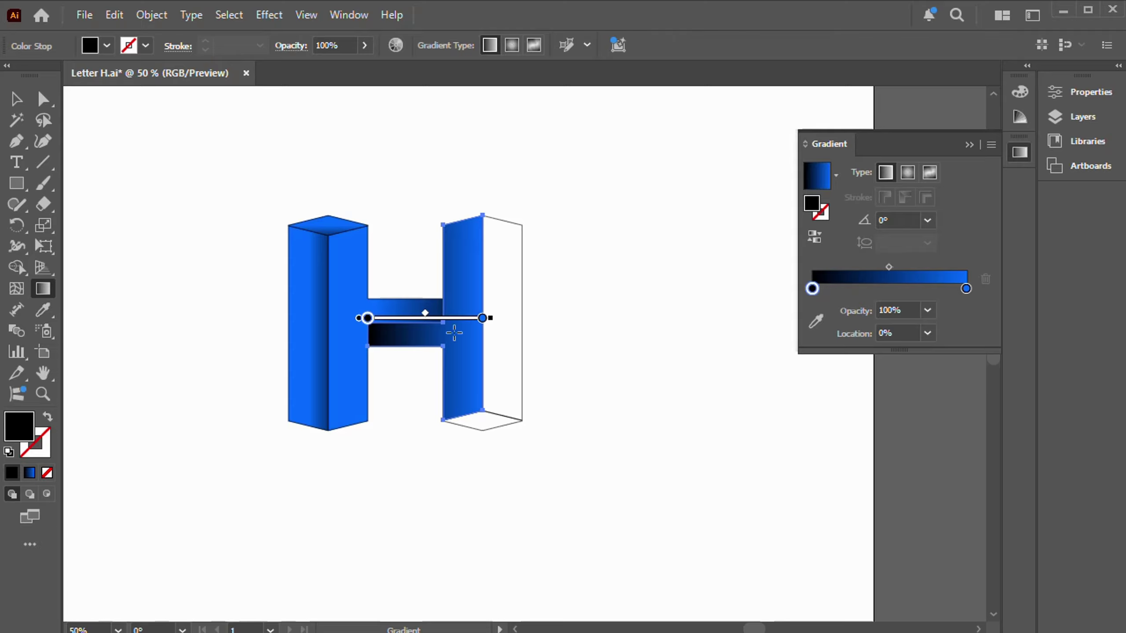
{"action": "left_click_drag", "start_coordinate": [455, 319], "coordinate": [408, 319]}
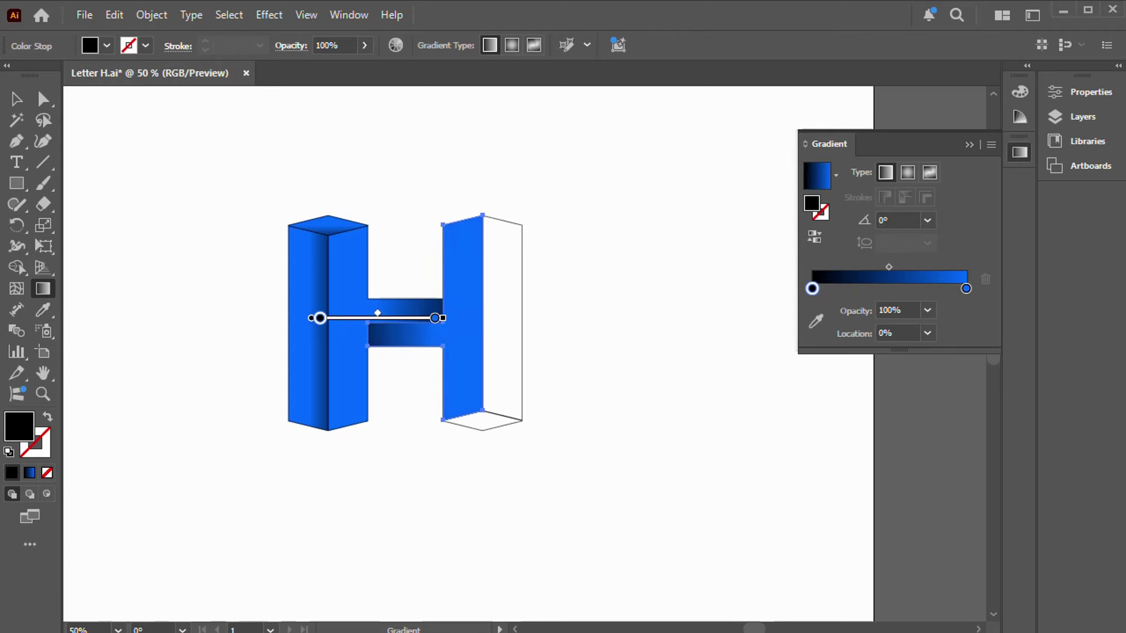
{"action": "left_click", "coordinate": [16, 98]}
{"action": "left_click", "coordinate": [492, 193]}
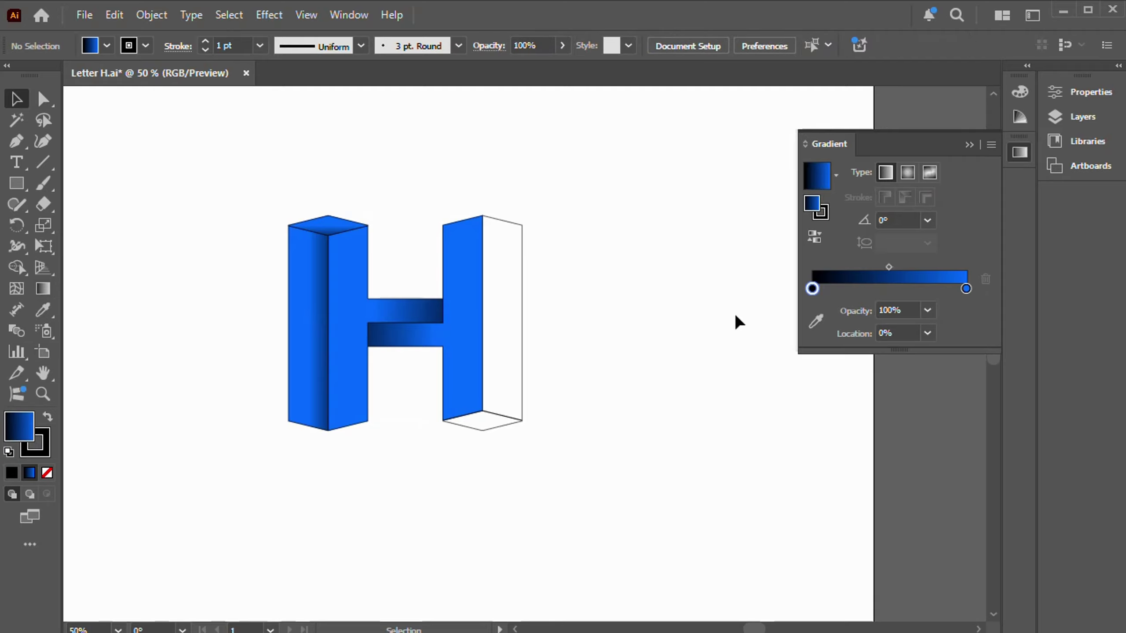
- Copy the left column's outer-face gradient onto the right column's outer face and reverse its color direction
{"action": "left_click", "coordinate": [519, 324]}
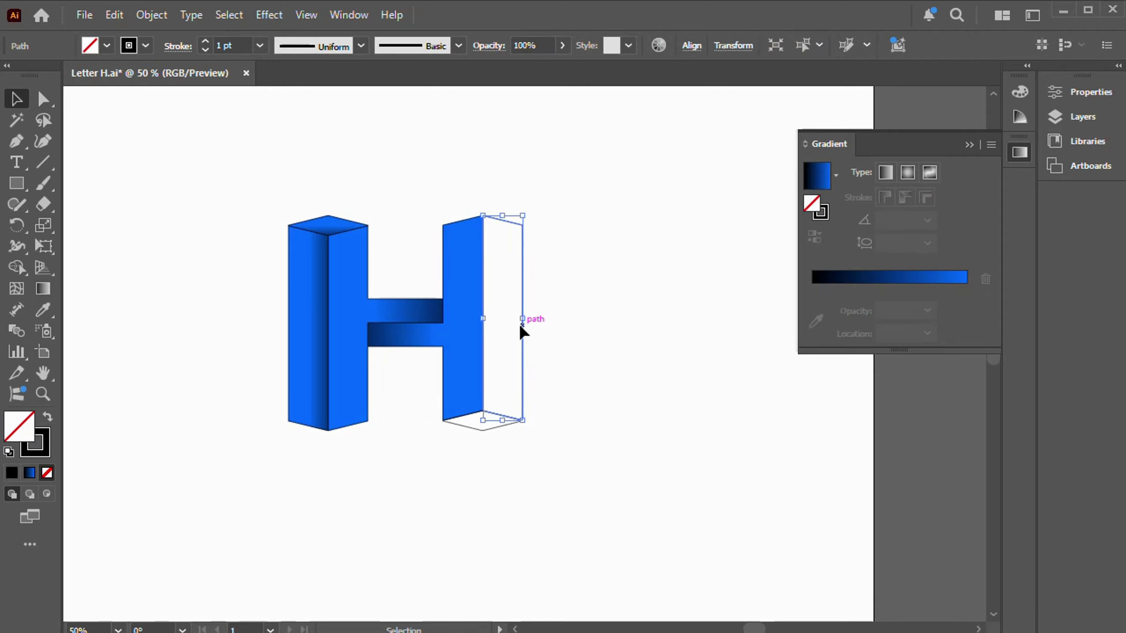
{"action": "left_click", "coordinate": [42, 310]}
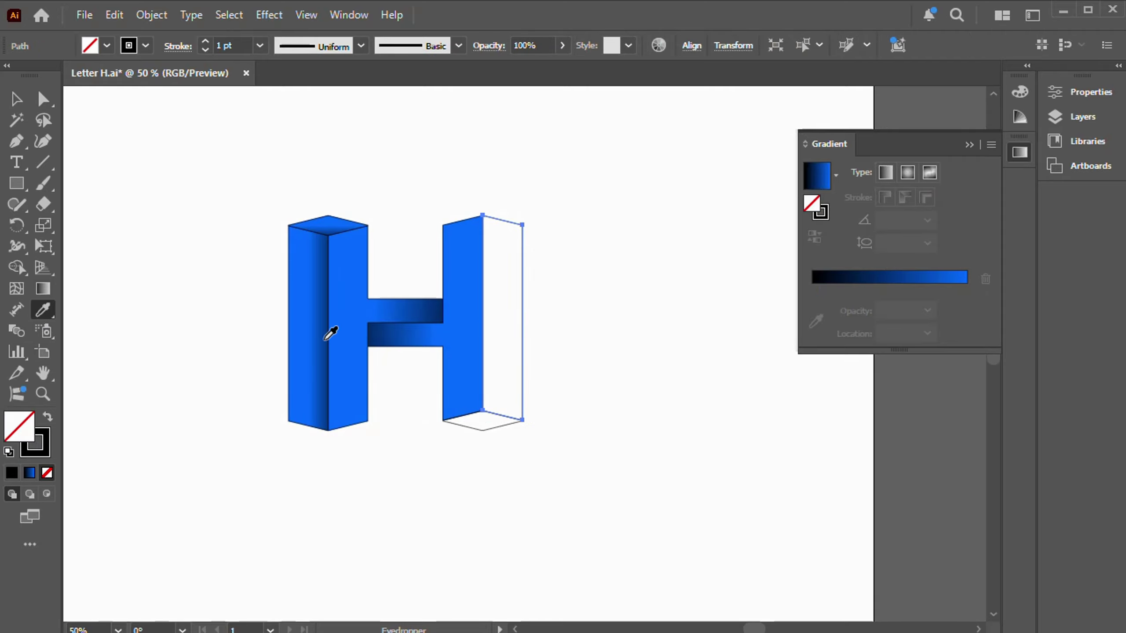
{"action": "left_click", "coordinate": [313, 313]}
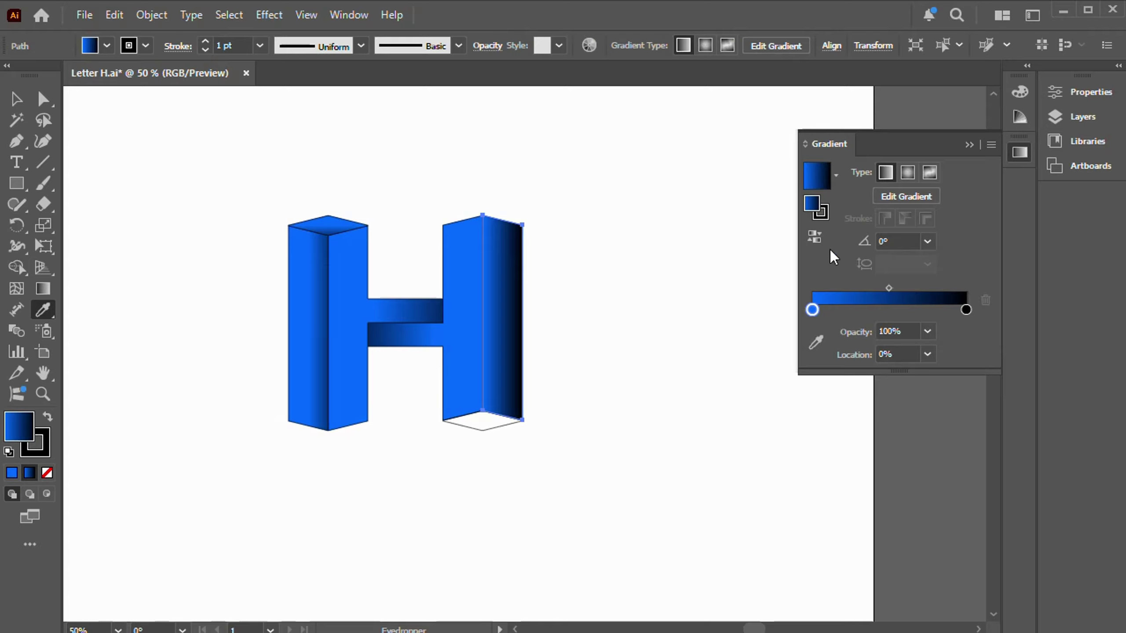
{"action": "left_click", "coordinate": [814, 238]}
- Shift the right outer face's gradient to the left so the dark shade falls only along the column's center edge
{"action": "left_click", "coordinate": [42, 289]}
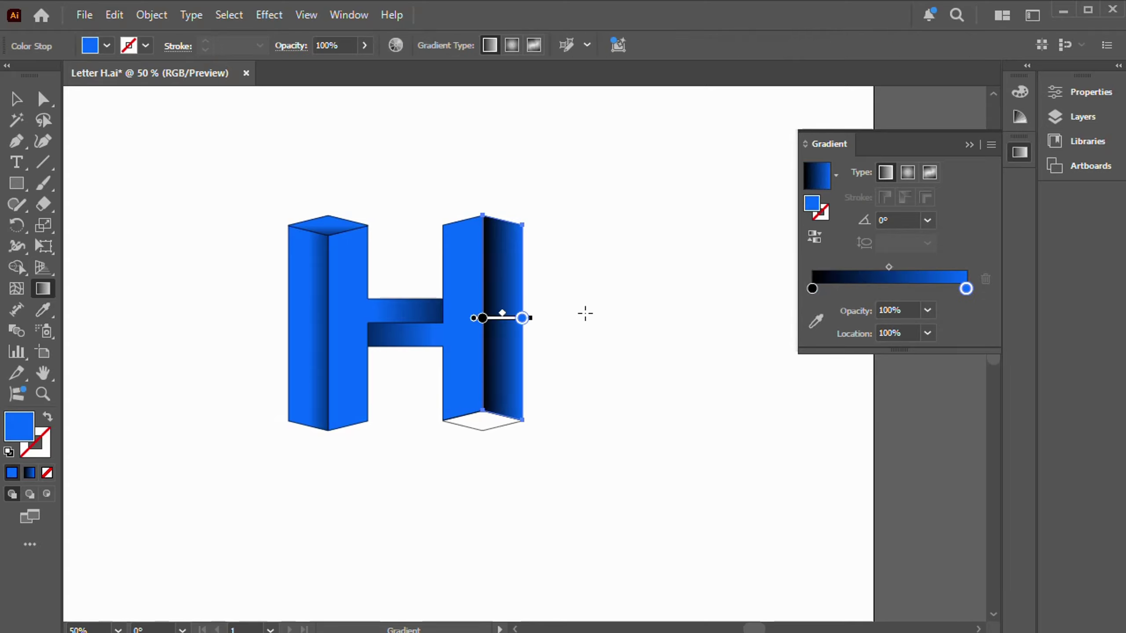
{"action": "left_click_drag", "start_coordinate": [510, 324], "coordinate": [487, 325]}
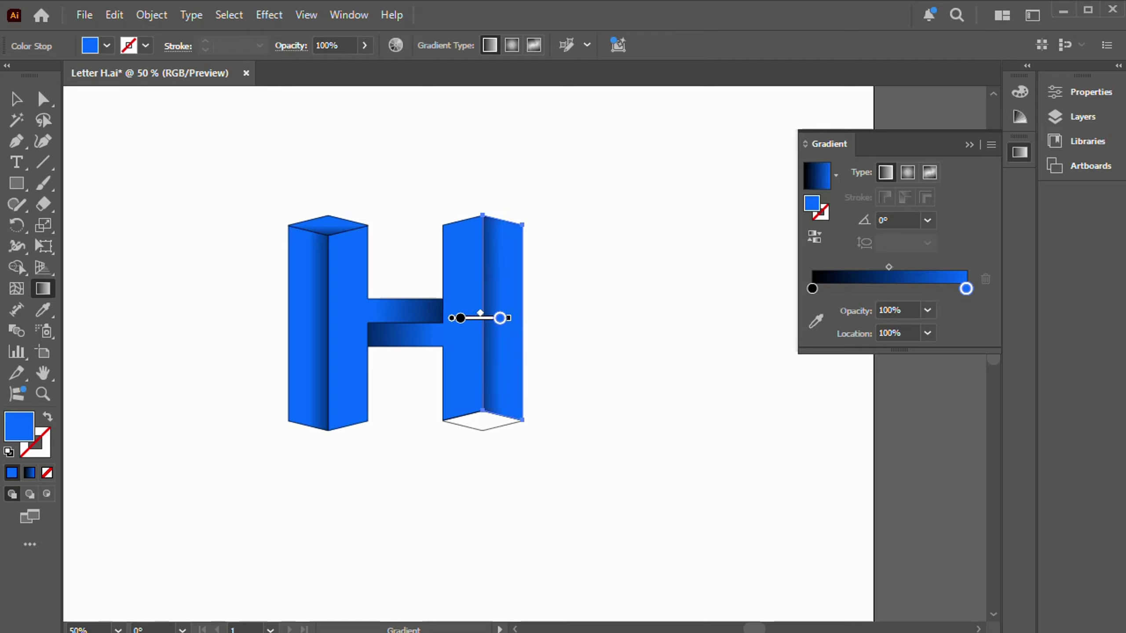
{"action": "left_click", "coordinate": [17, 98]}
{"action": "left_click", "coordinate": [257, 155]}
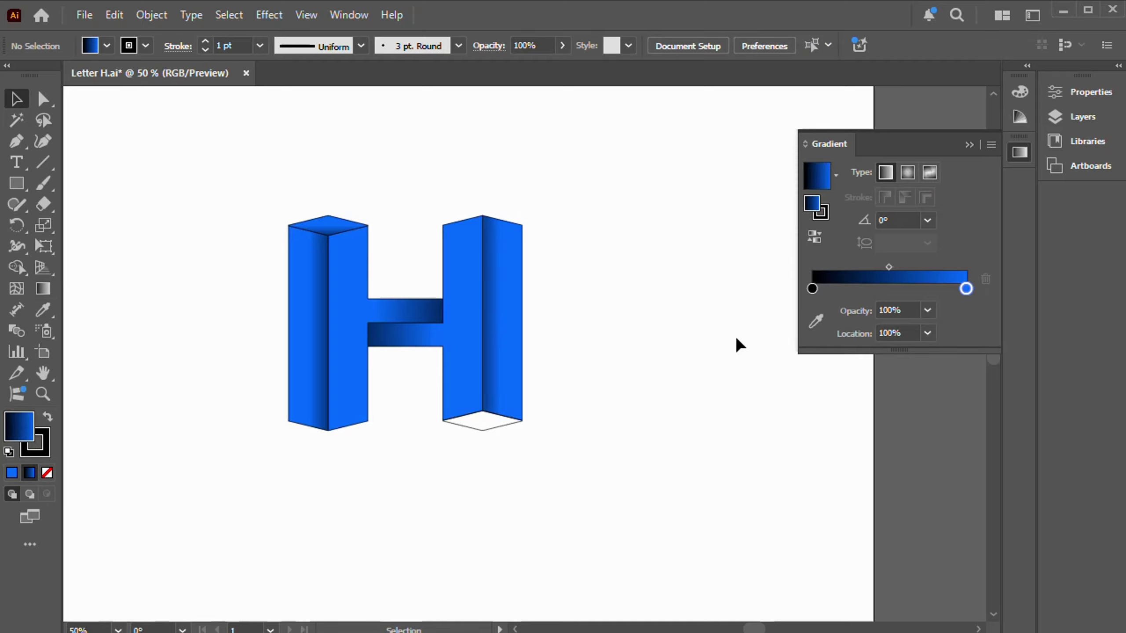
- Copy the right outer face's gradient onto the right column's bottom face and set its angle to 90°
{"action": "left_click", "coordinate": [487, 428]}
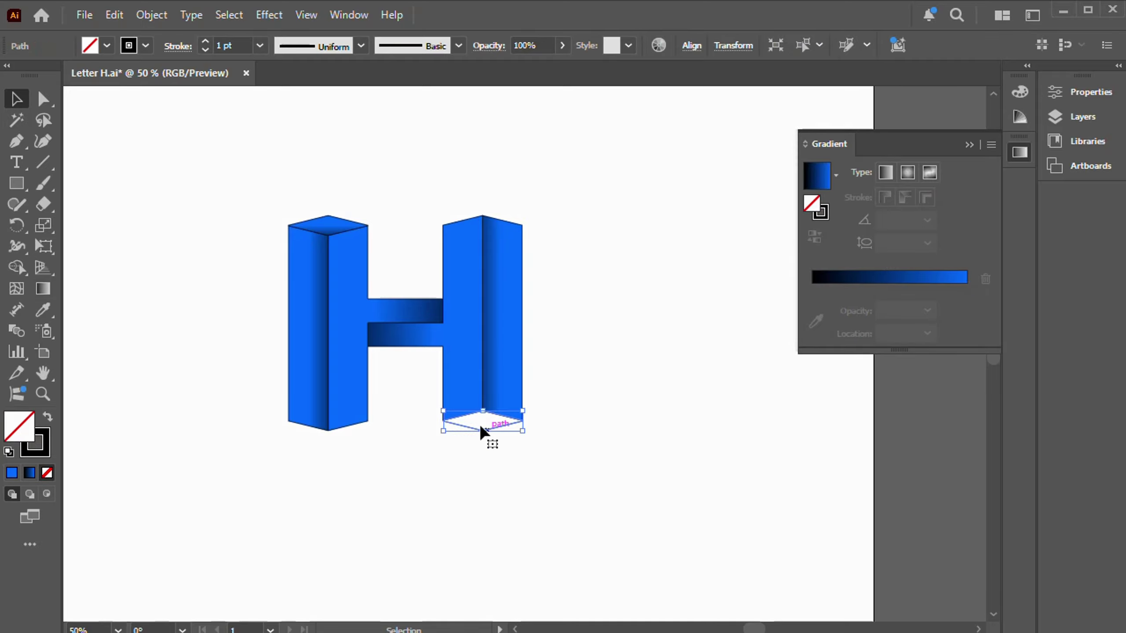
{"action": "left_click", "coordinate": [43, 309]}
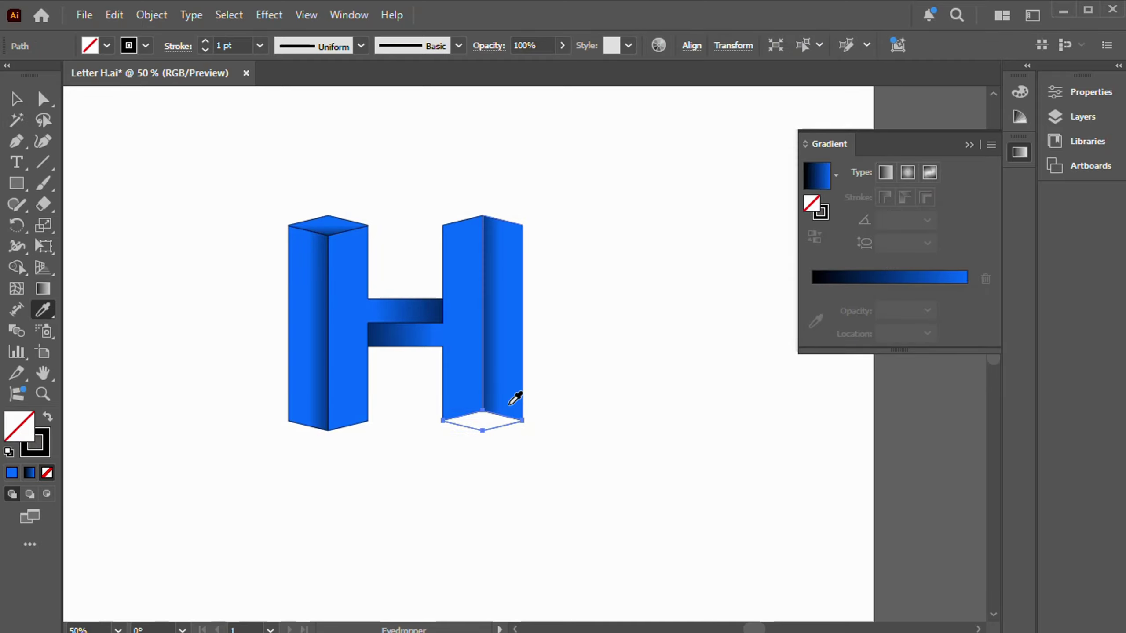
{"action": "left_click", "coordinate": [514, 397]}
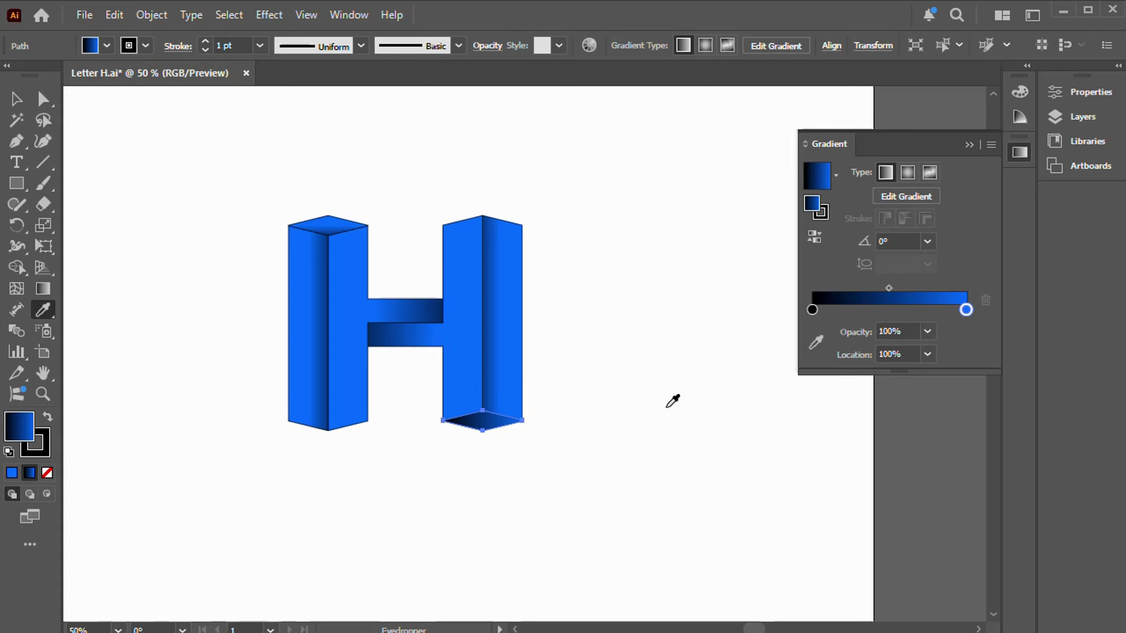
{"action": "left_click", "coordinate": [856, 245]}
{"action": "type", "text": "90"}
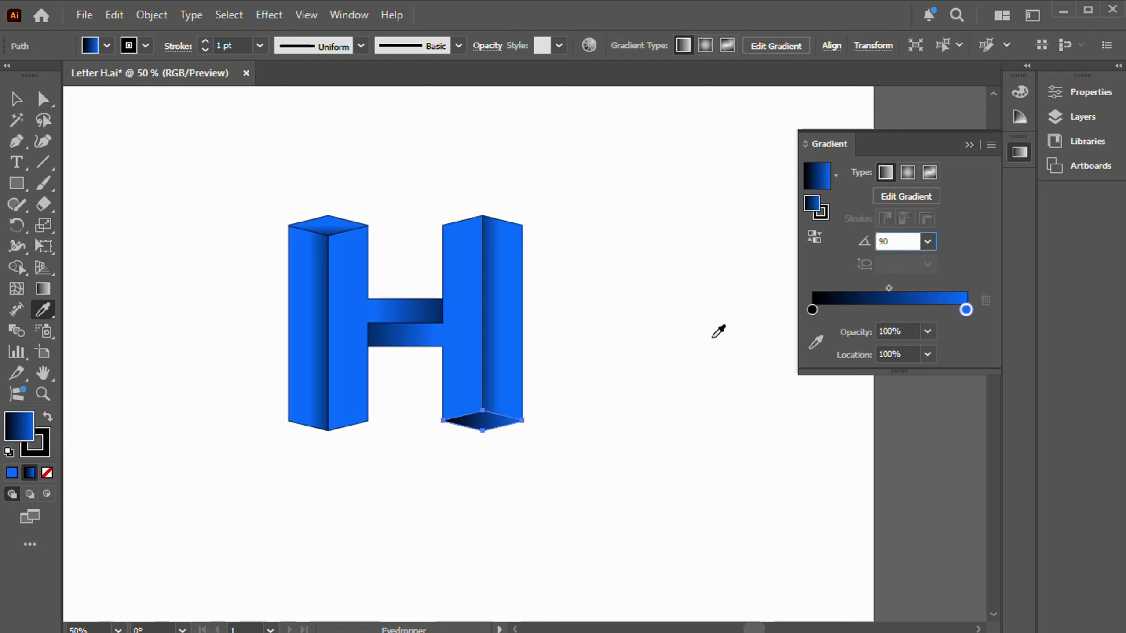
{"action": "key", "text": "Return"}
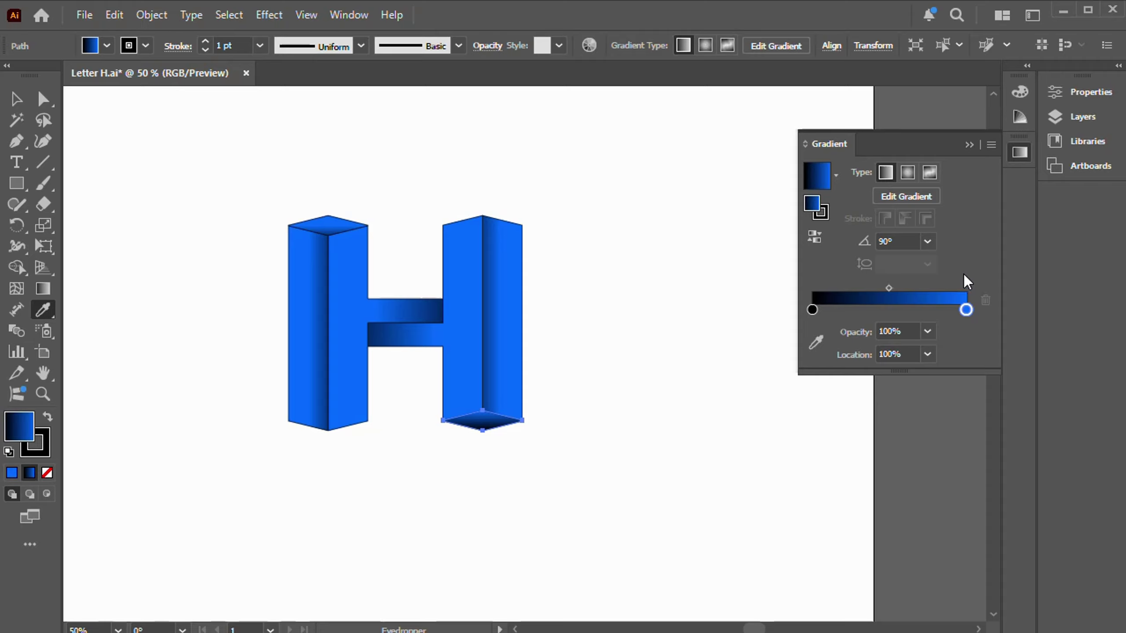
- Reverse the bottom face's gradient and shift it slightly upward so the dark shade falls at the face's upper corner
{"action": "left_click", "coordinate": [43, 289]}
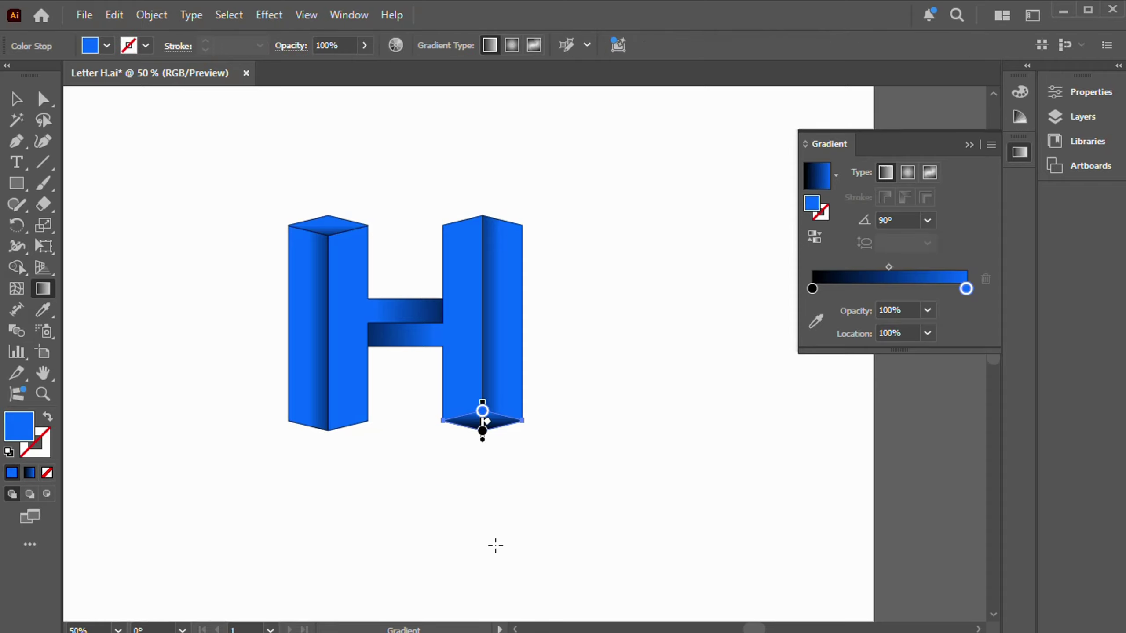
{"action": "left_click", "coordinate": [816, 238]}
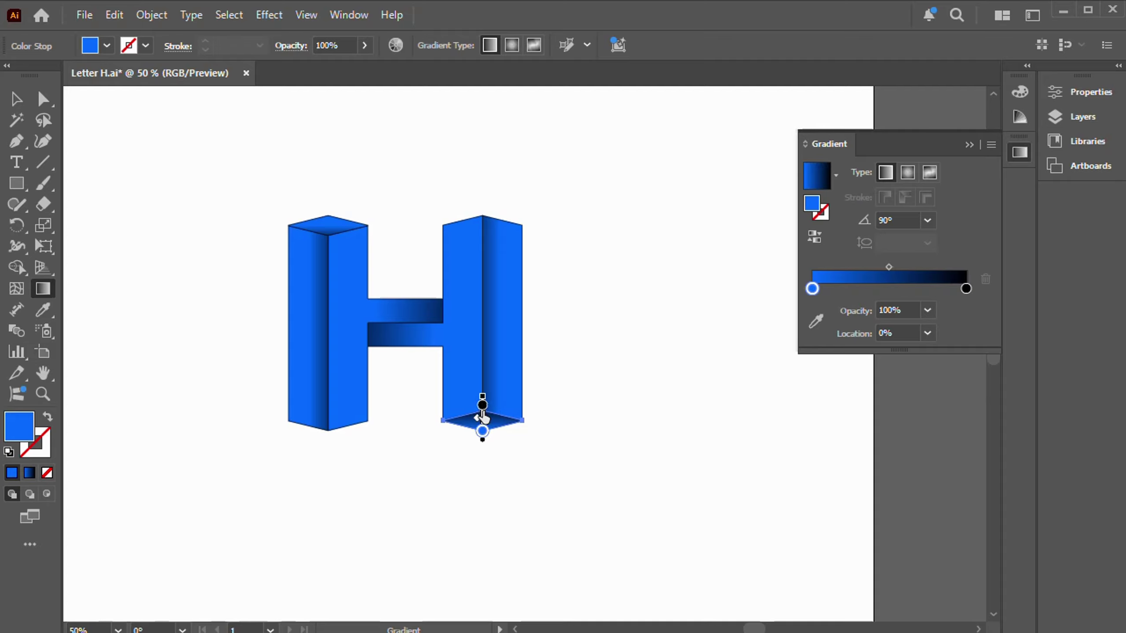
{"action": "left_click_drag", "start_coordinate": [484, 419], "coordinate": [483, 410]}
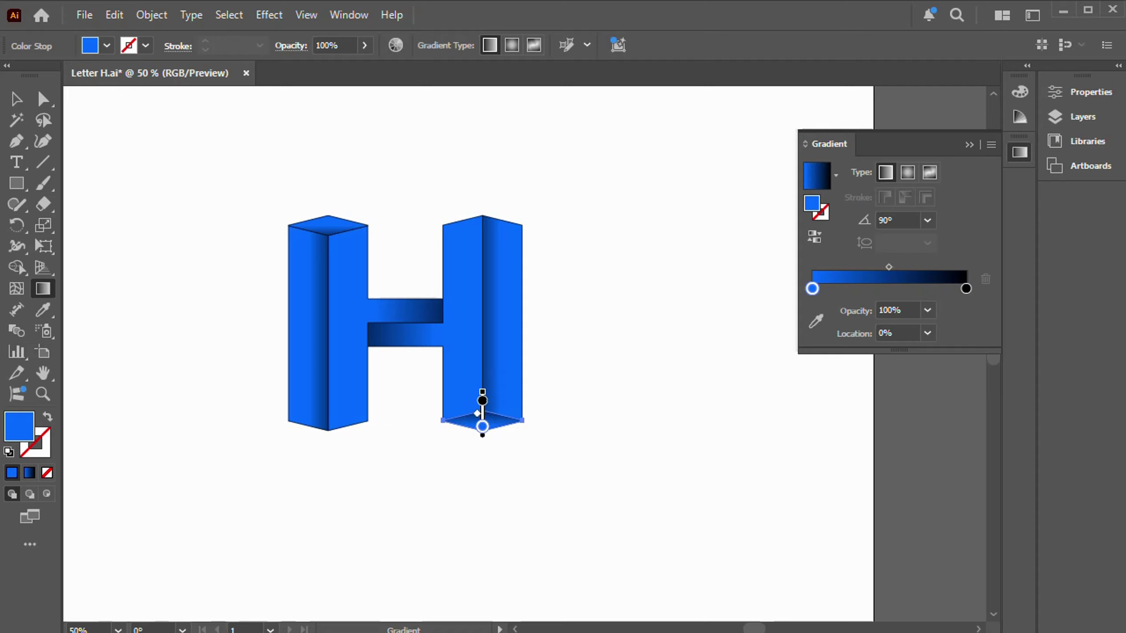
{"action": "key", "text": "v"}
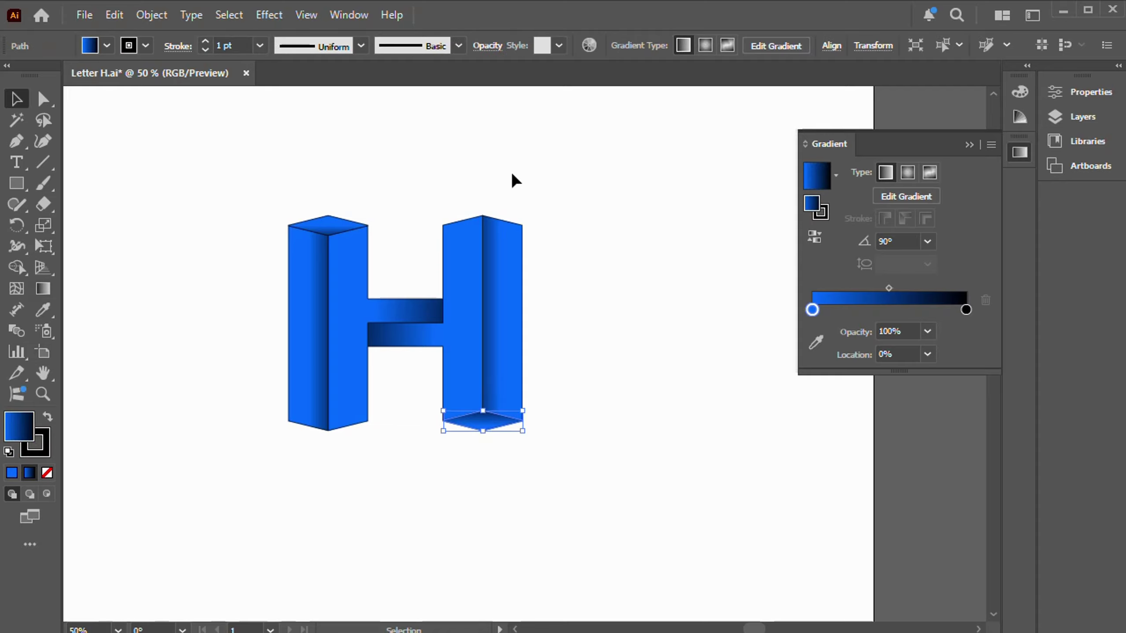
{"action": "left_click", "coordinate": [513, 175]}
{"action": "left_click", "coordinate": [968, 145]}
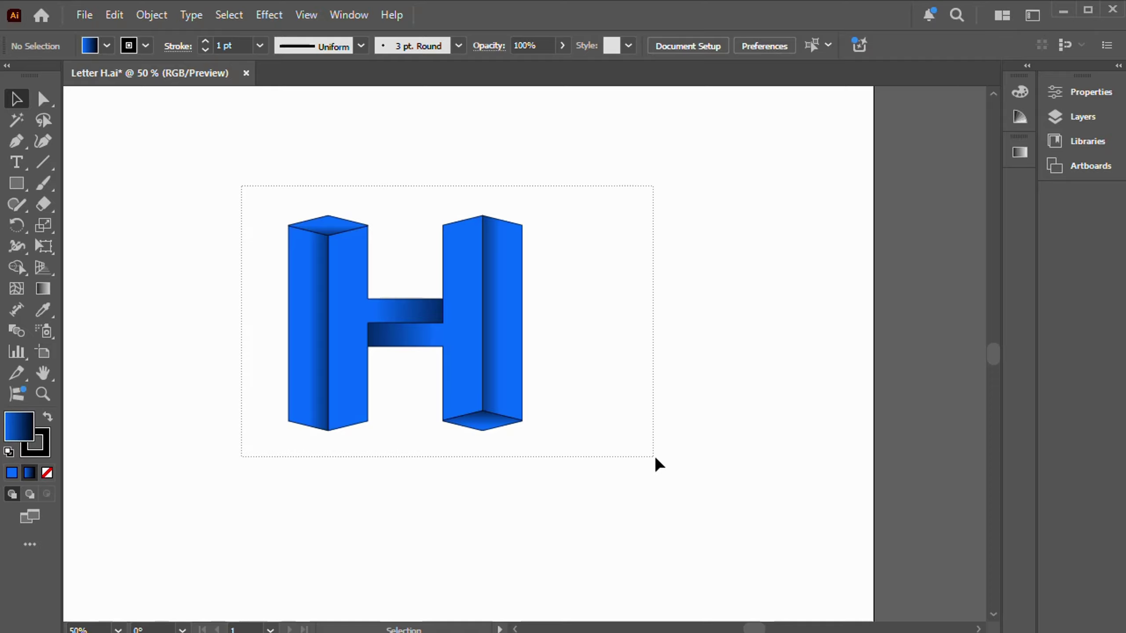
- Select all parts of the letter H and remove their black stroke
{"action": "left_click_drag", "start_coordinate": [655, 456], "coordinate": [655, 456]}
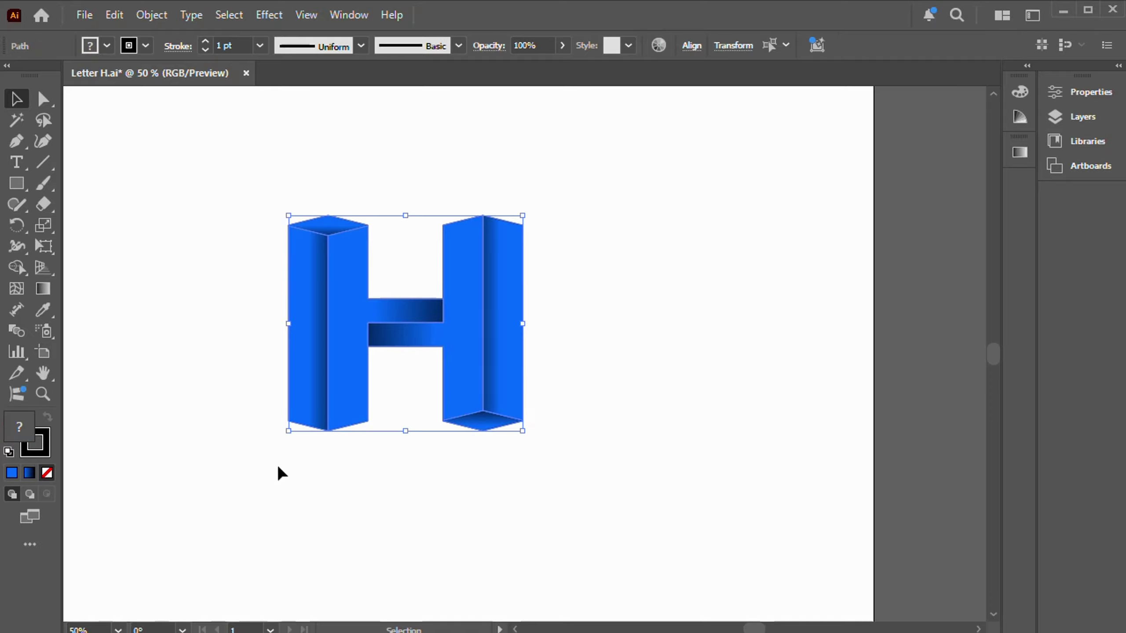
{"action": "left_click", "coordinate": [38, 448]}
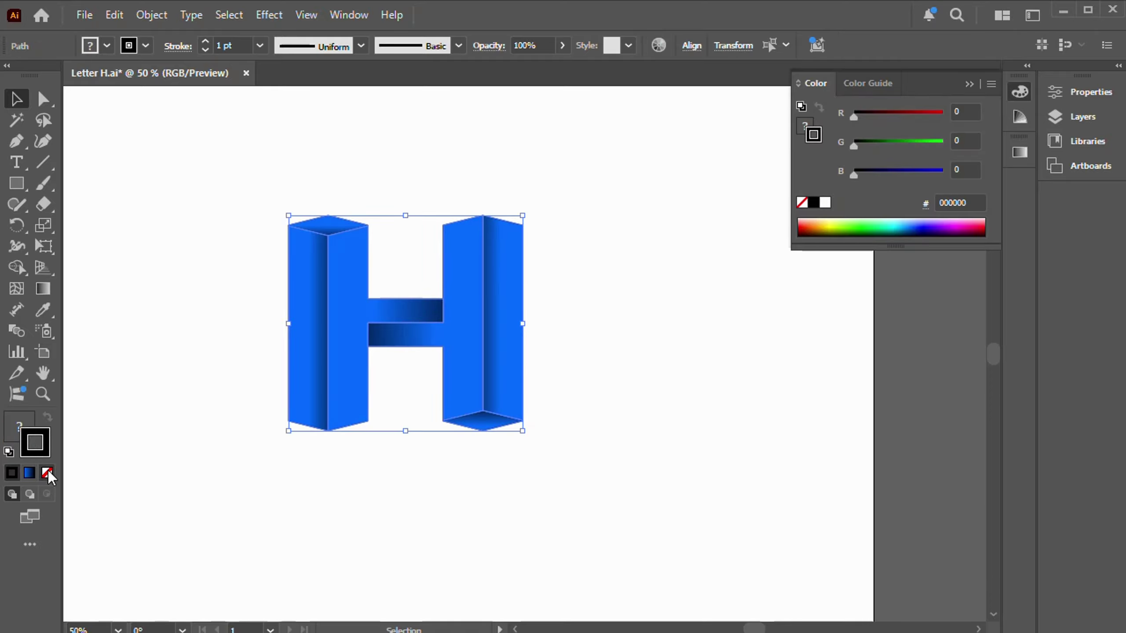
{"action": "left_click", "coordinate": [47, 474]}
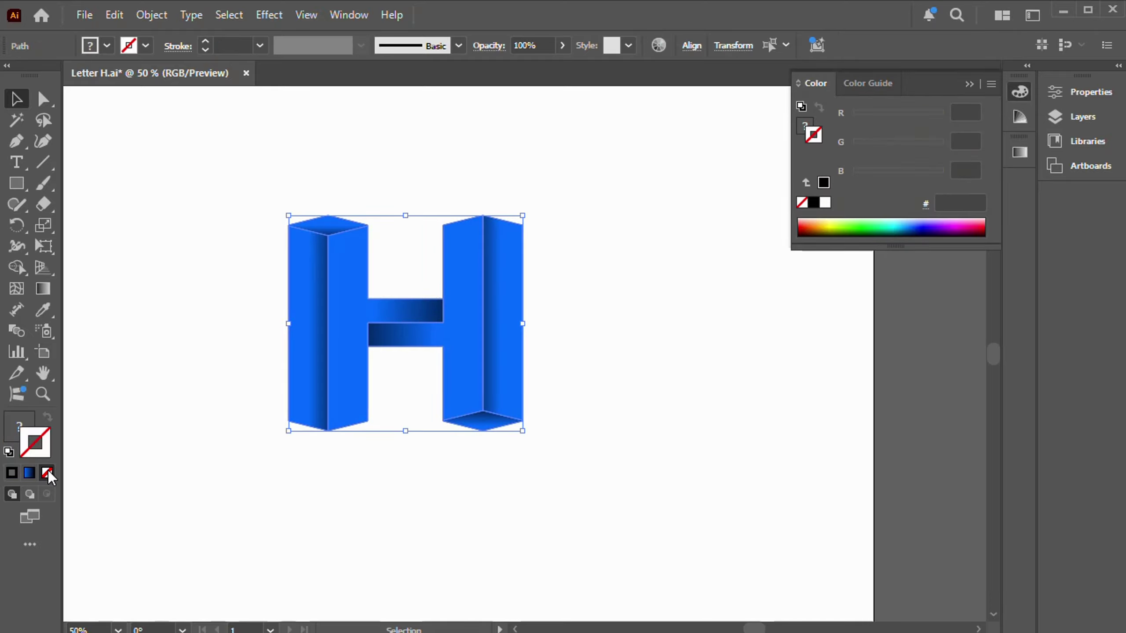
- Group all parts of the letter H and move the group to the right and slightly down on the artboard
{"action": "left_click", "coordinate": [151, 15]}
{"action": "left_click", "coordinate": [176, 134]}
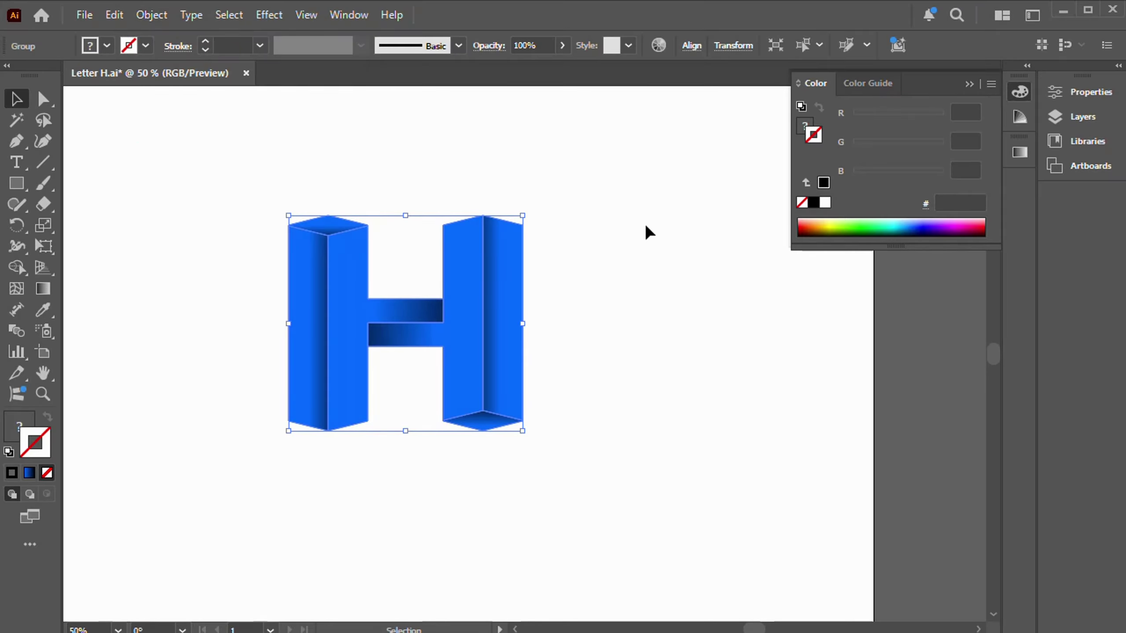
{"action": "left_click", "coordinate": [581, 283]}
{"action": "left_click", "coordinate": [970, 84]}
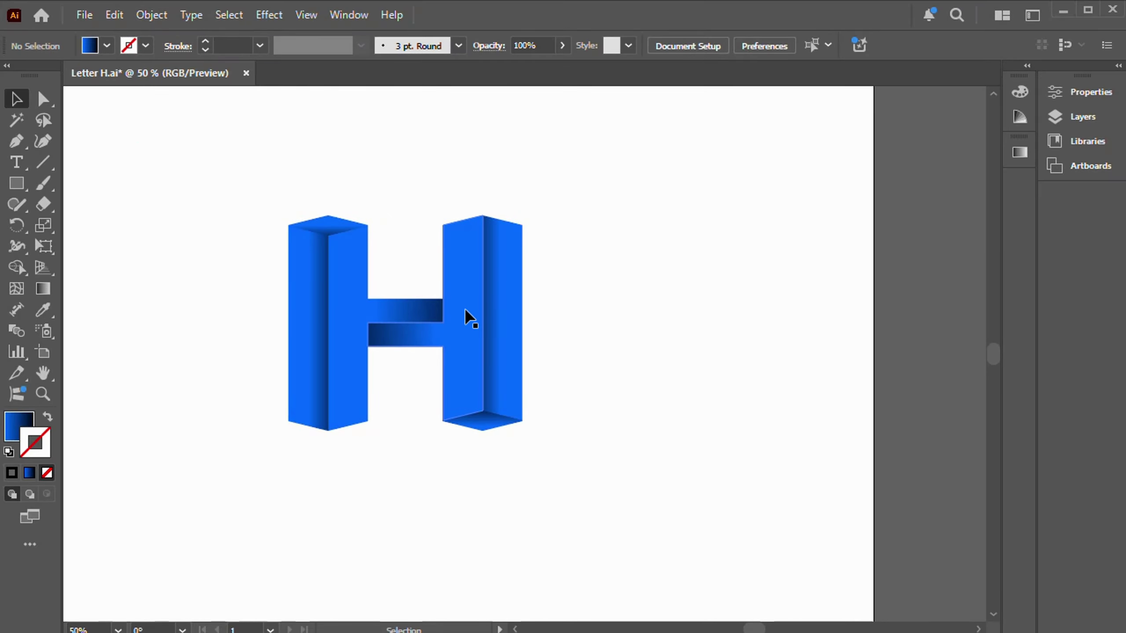
{"action": "left_click_drag", "start_coordinate": [464, 317], "coordinate": [534, 331]}
{"action": "left_click", "coordinate": [820, 317]}
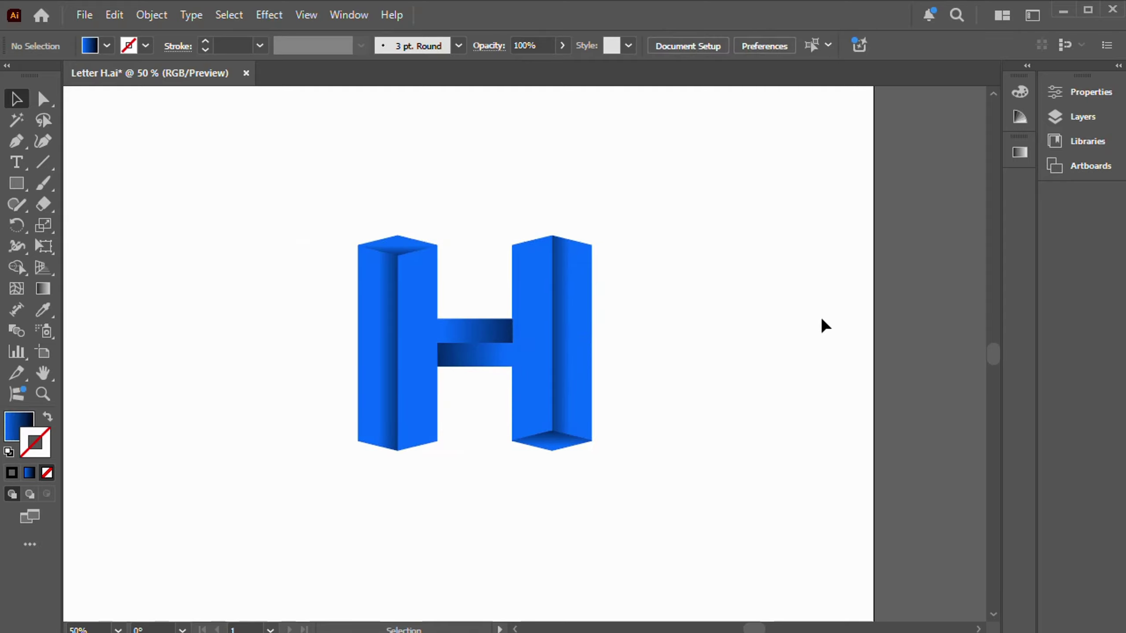